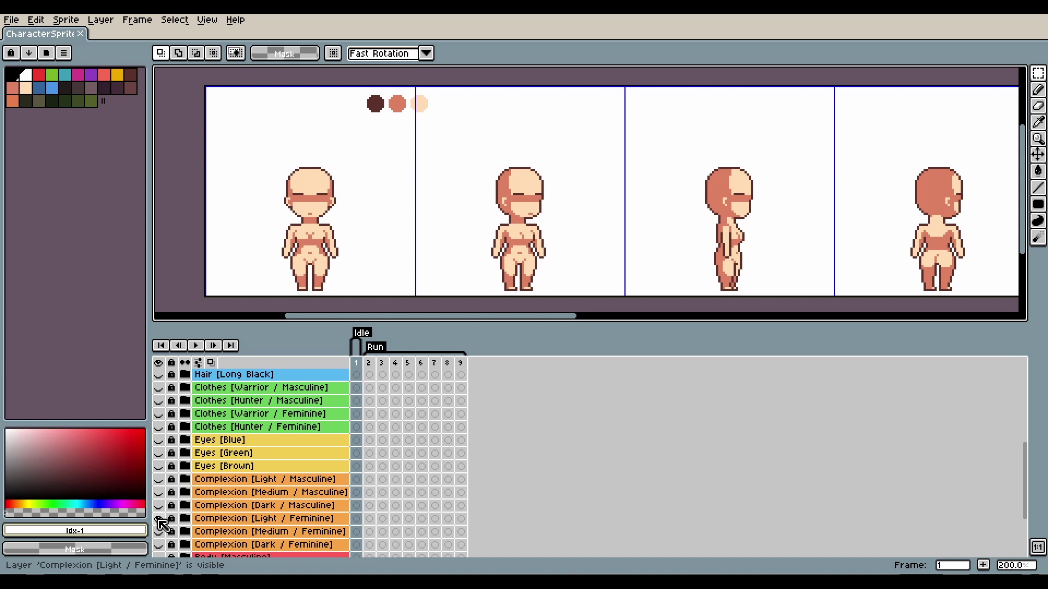
Step: Hide the Complexion [Light / Feminine] group and show Complexion [Light / Masculine] instead
click(159, 519)
click(159, 479)
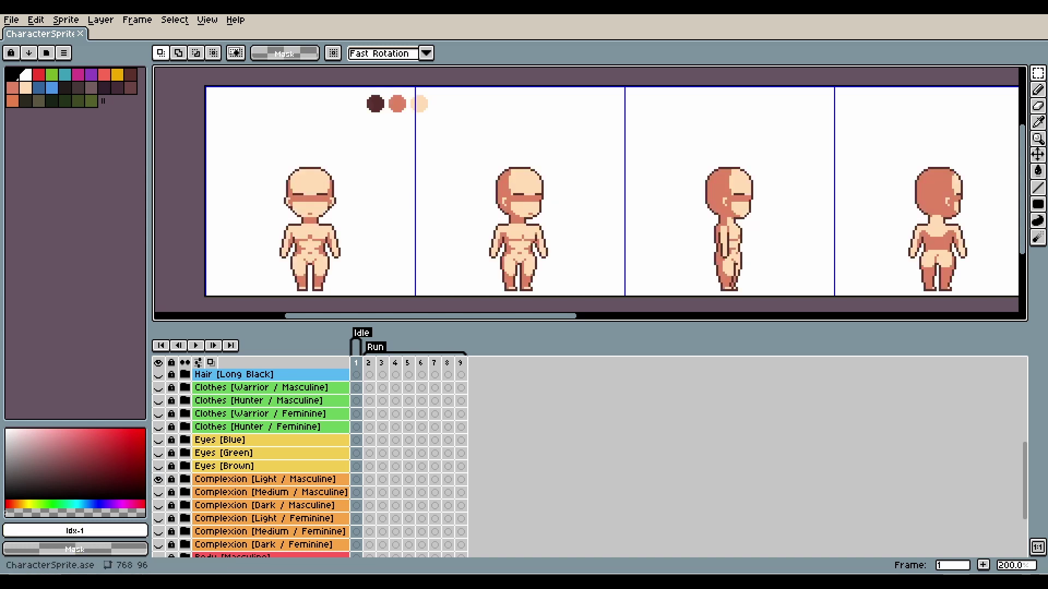
scroll(298, 483, down, 1)
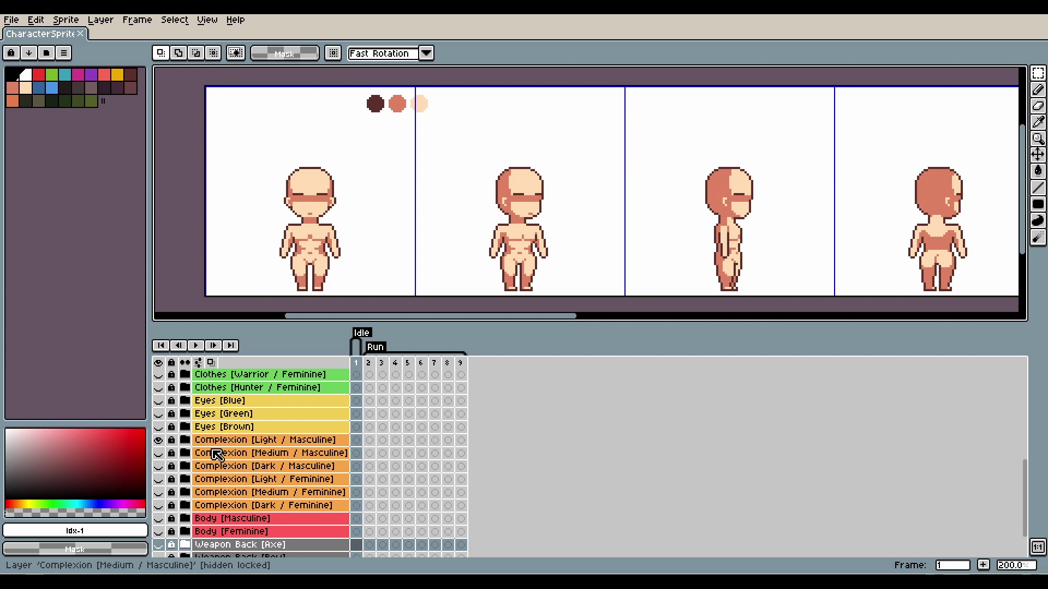
Step: Preview the Light, Medium and Dark complexion groups for both body types one at a time, leaving Complexion [Light / Feminine] visible
click(159, 440)
click(159, 453)
click(158, 453)
click(159, 466)
click(159, 466)
click(159, 479)
click(158, 479)
click(159, 492)
click(158, 492)
click(159, 506)
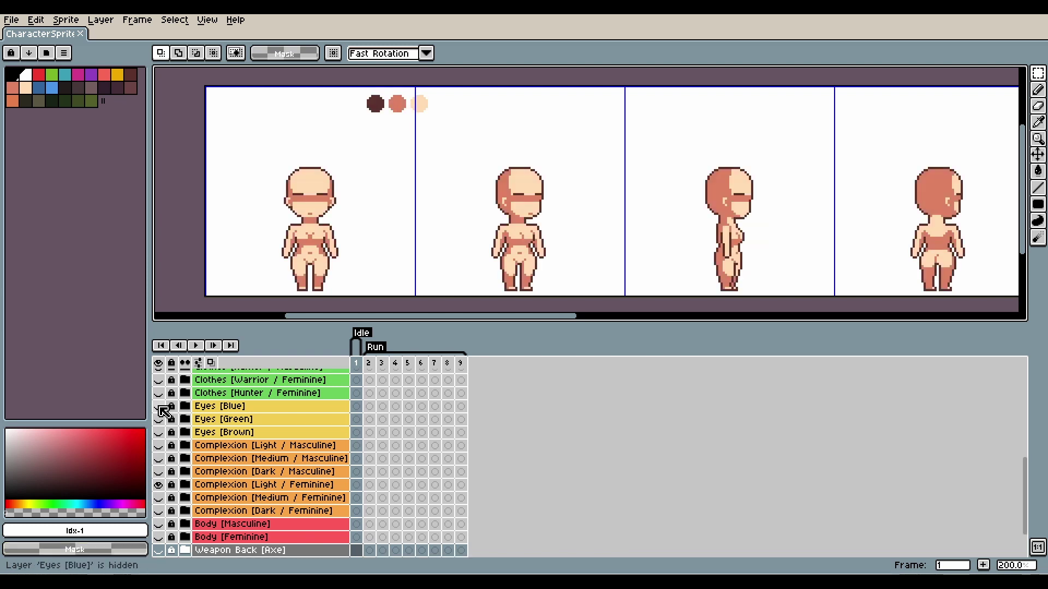
Step: Preview the Blue, Green and Brown eye groups in turn, leaving Eyes [Blue] visible
click(158, 406)
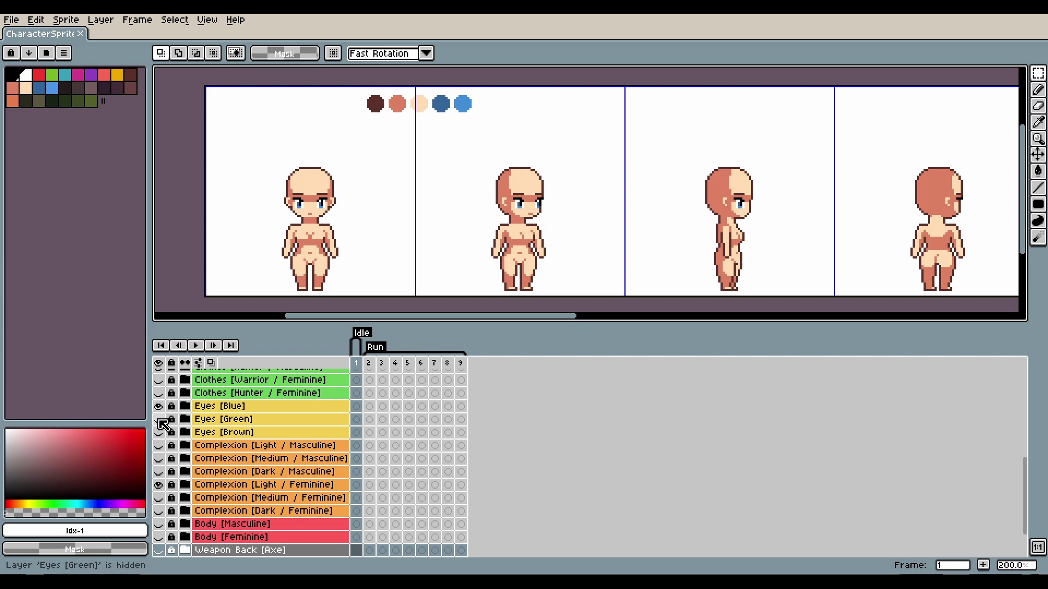
click(159, 420)
click(159, 406)
click(158, 432)
click(158, 420)
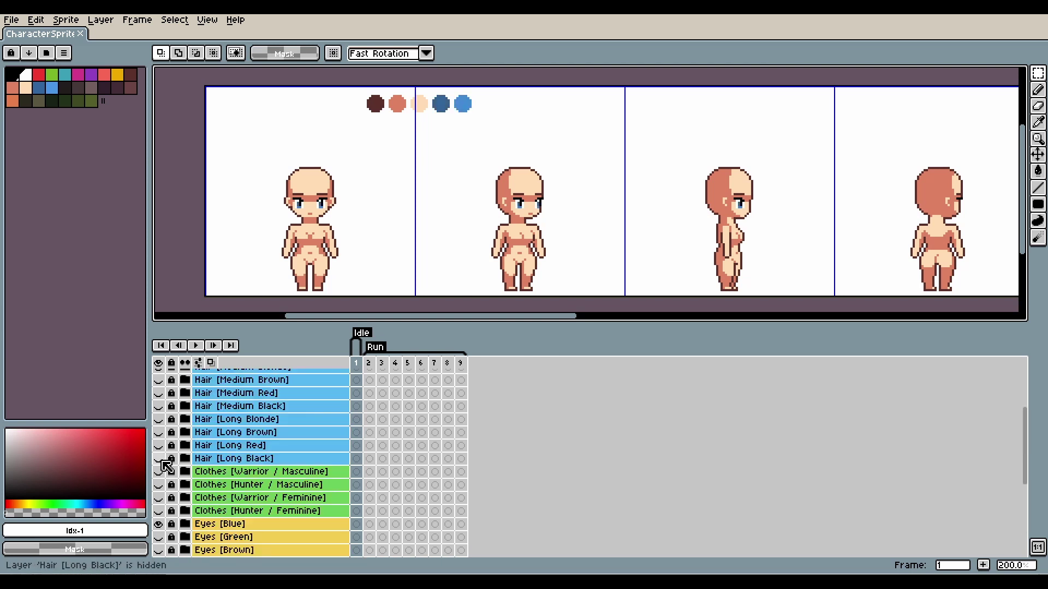
Step: Show the Hair [Long Black] group, hide its Front Hair layers and collapse the group
click(162, 461)
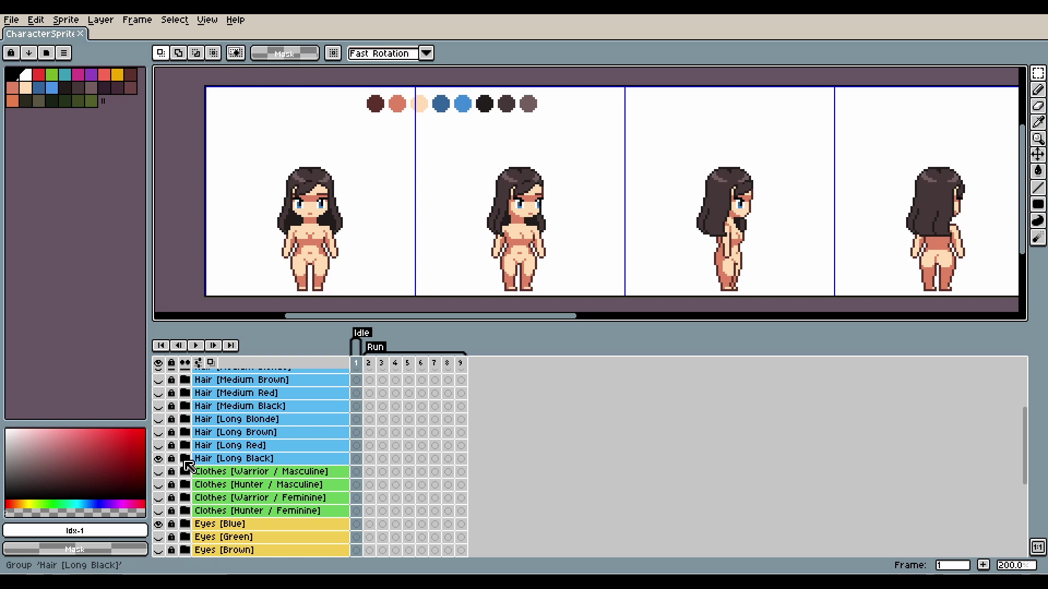
click(184, 458)
click(158, 511)
click(158, 524)
click(160, 537)
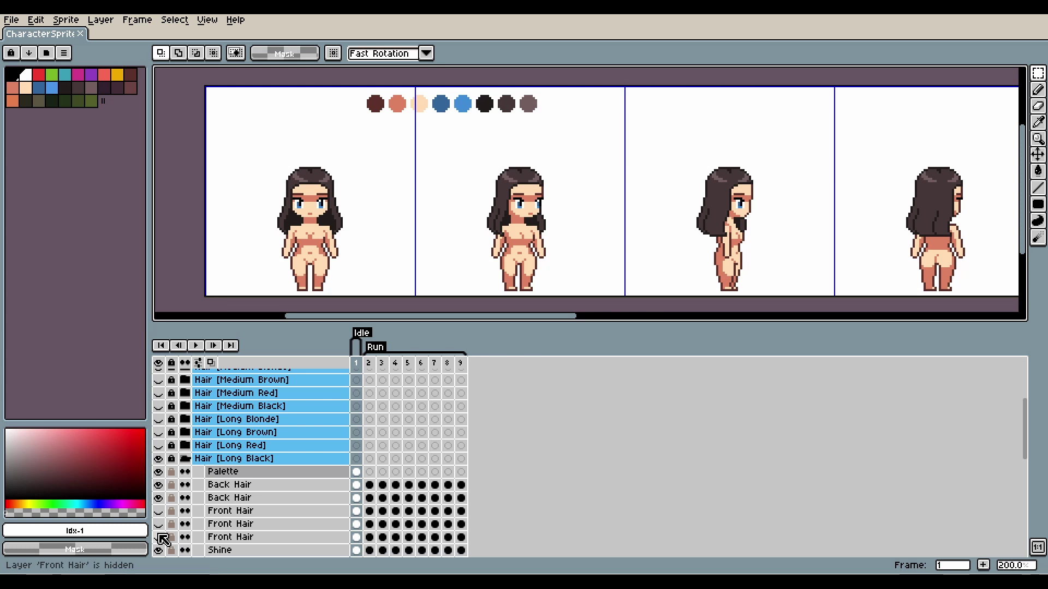
click(180, 459)
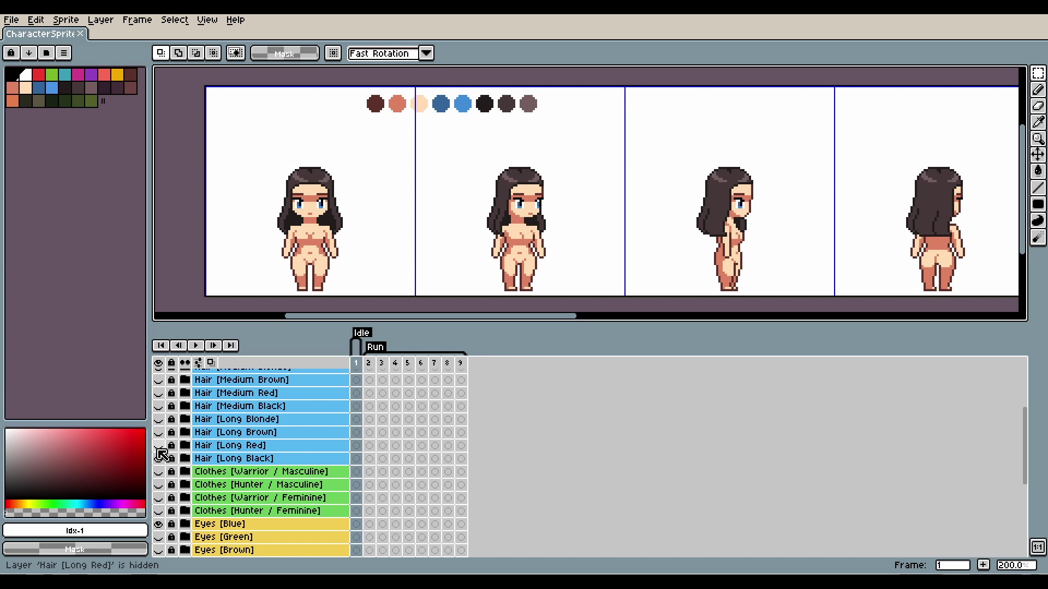
Step: Show the Long Red, Long Brown and Long Blonde hair groups and switch the complexion to Medium / Feminine
click(158, 447)
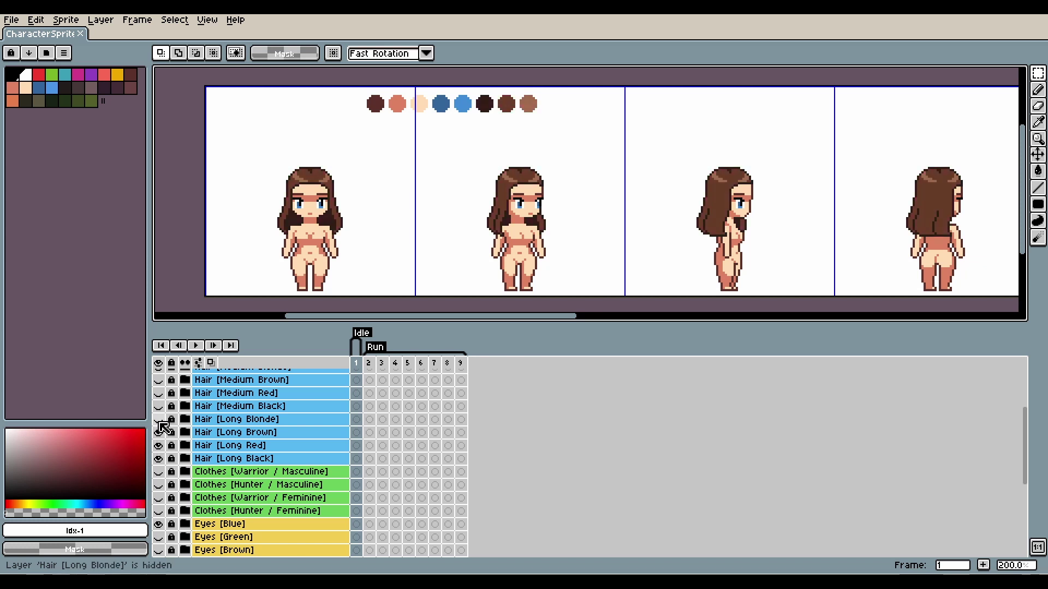
click(158, 420)
scroll(191, 471, down, 2)
scroll(188, 475, down, 1)
click(159, 498)
click(158, 485)
scroll(164, 461, up, 3)
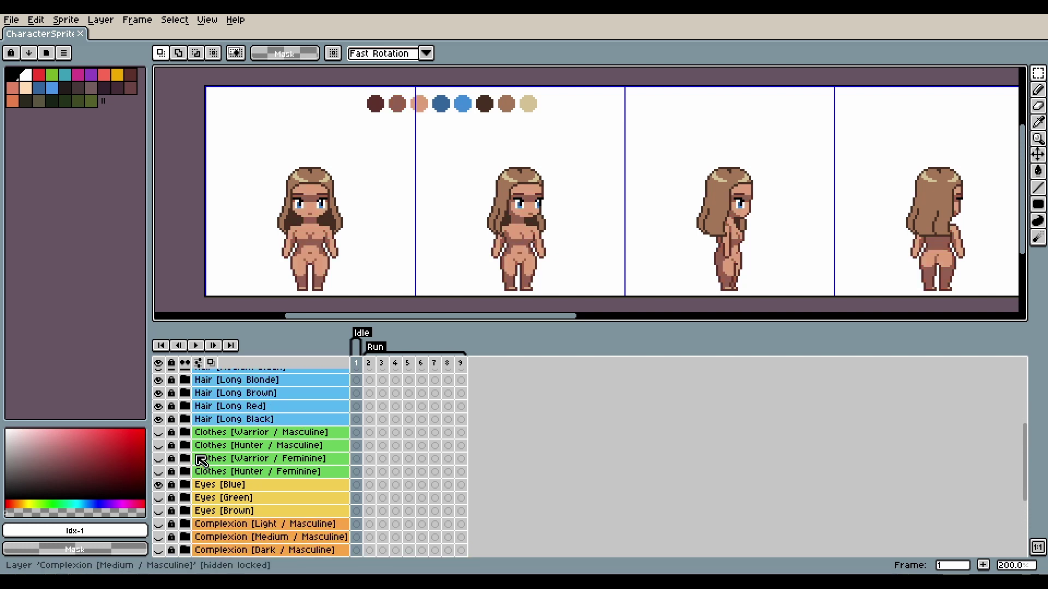
Step: Hide the Long Blonde, Long Brown and Long Red hair groups and switch the complexion to Dark / Feminine
click(158, 432)
click(159, 445)
click(158, 458)
scroll(163, 469, down, 4)
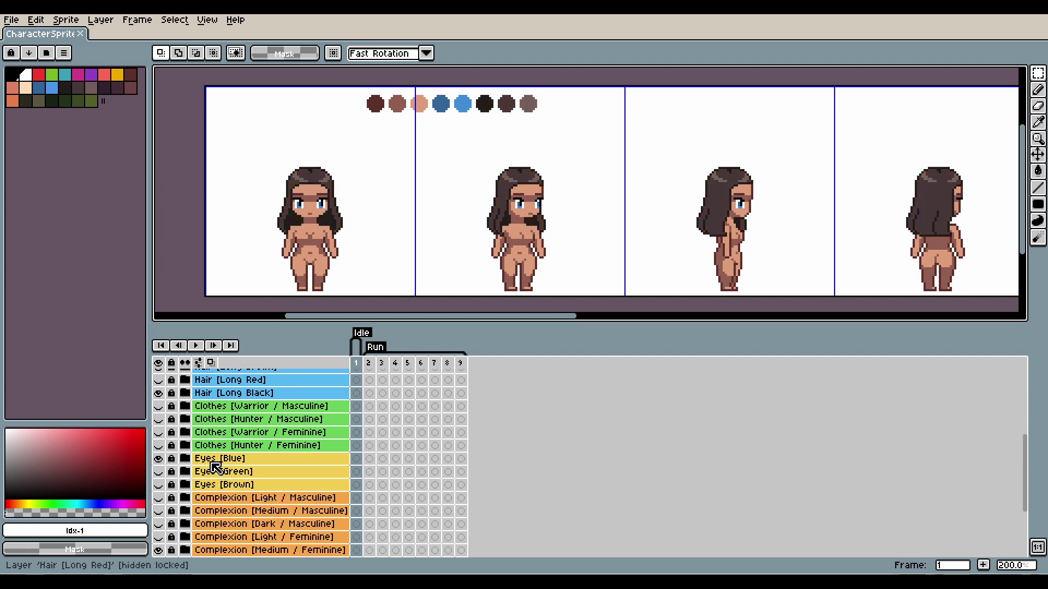
click(158, 472)
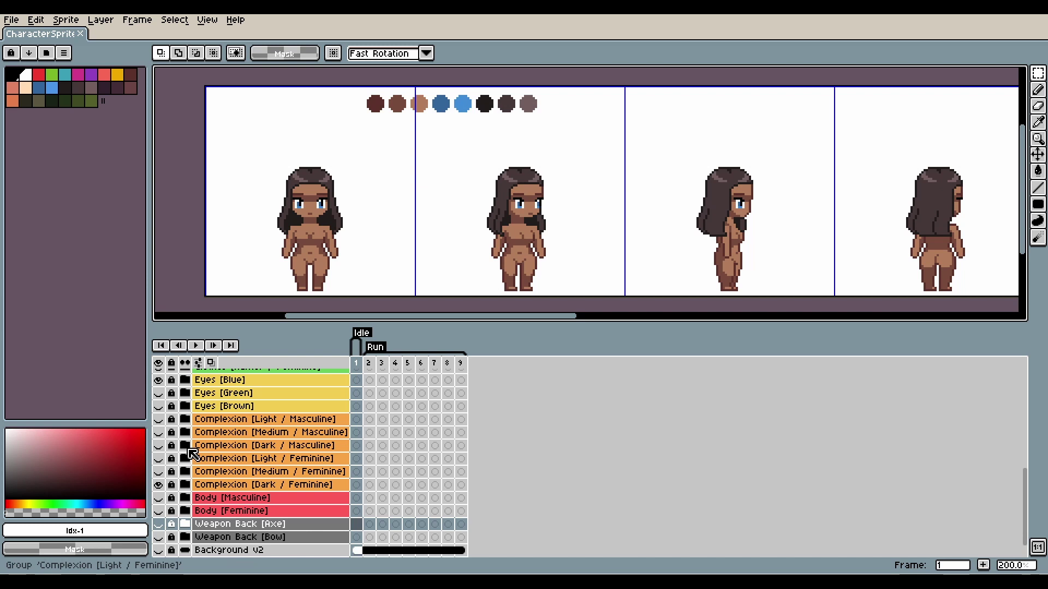
Step: Preview other long hair colours on the dark body, returning to Hair [Long Black] with Complexion [Light / Feminine]
scroll(186, 459, up, 4)
scroll(193, 446, up, 1)
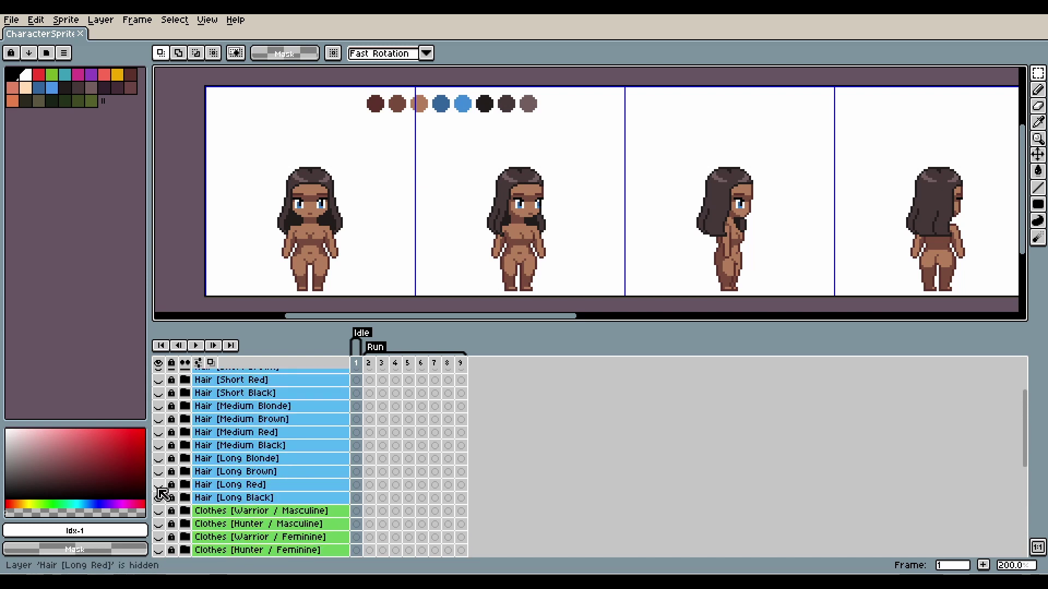
click(158, 485)
click(158, 459)
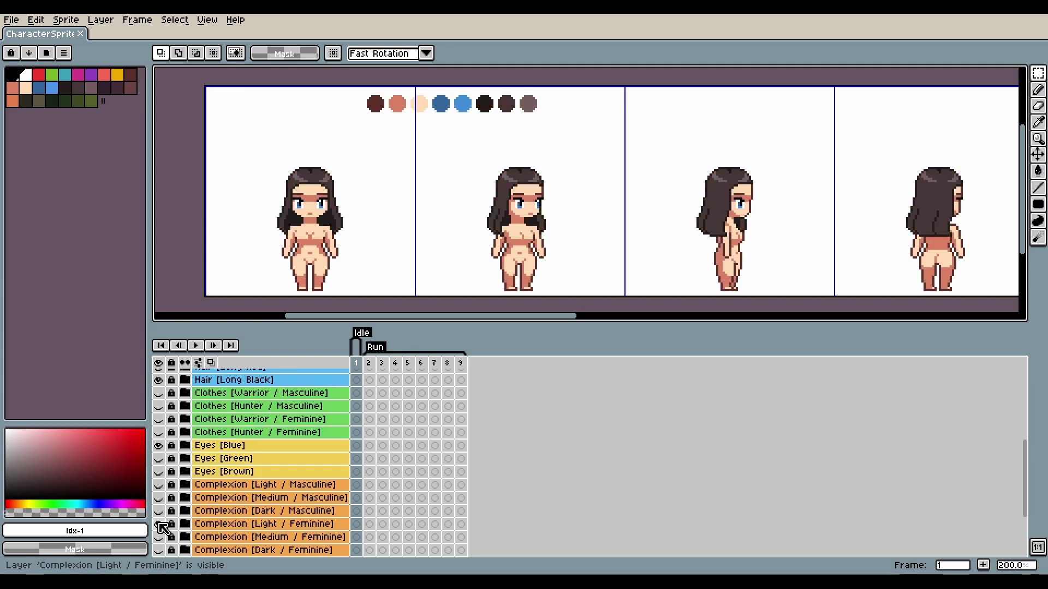
Step: Compare the long black hair on Complexion [Light / Masculine], returning to Complexion [Light / Feminine]
click(158, 524)
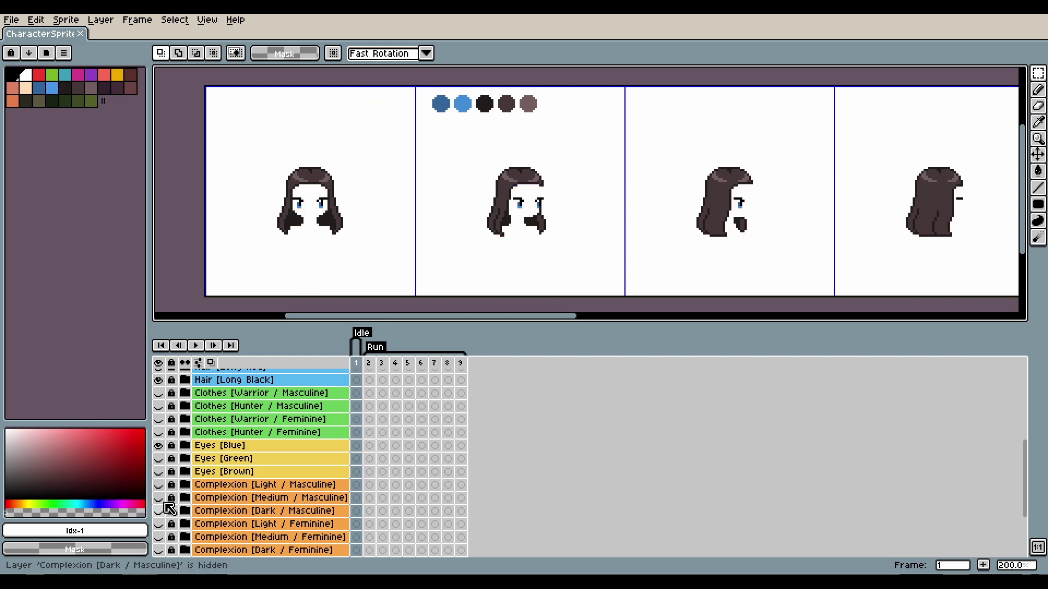
click(159, 485)
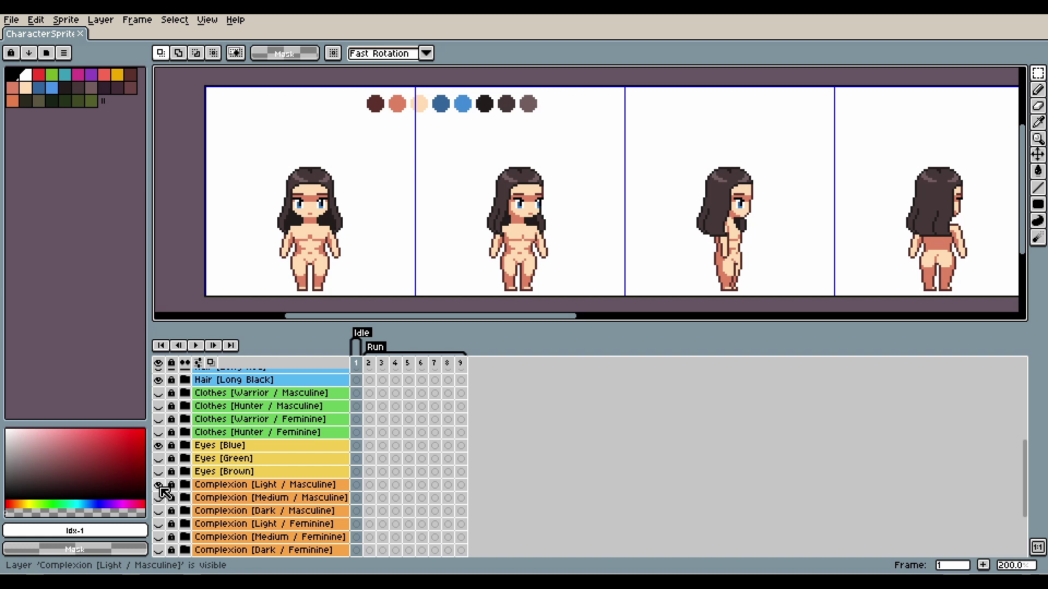
click(158, 485)
click(158, 524)
scroll(205, 466, up, 5)
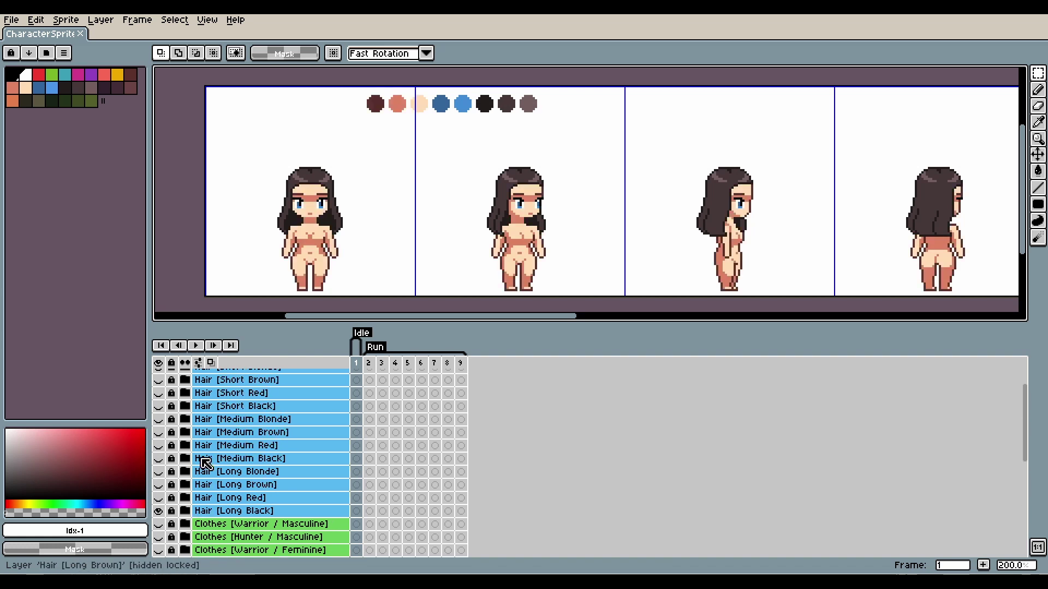
Step: Swap the long black hair for Hair [Medium Black], and that for Hair [Short Black]
click(158, 511)
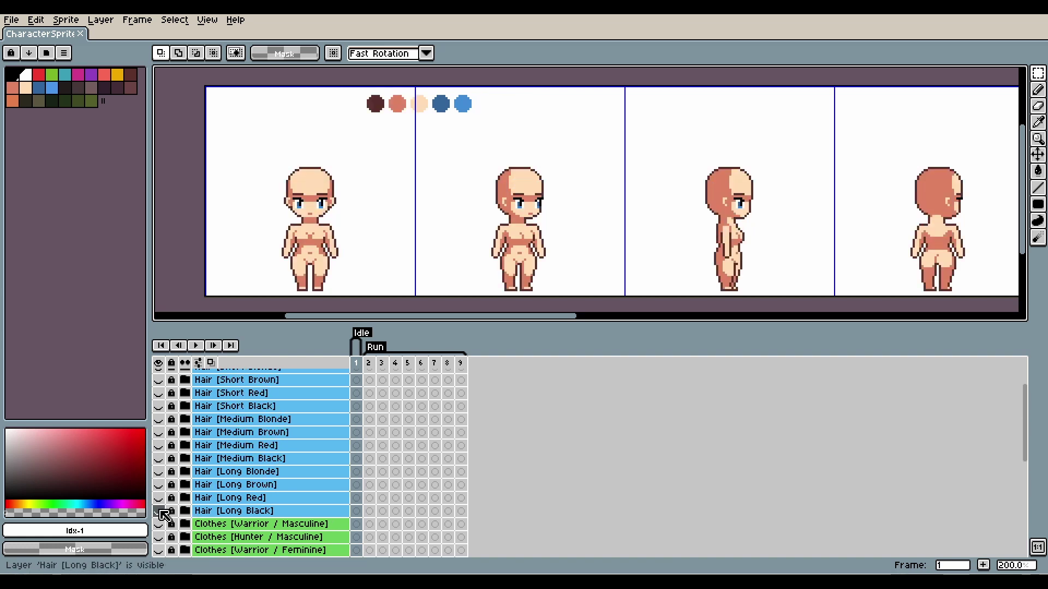
click(159, 459)
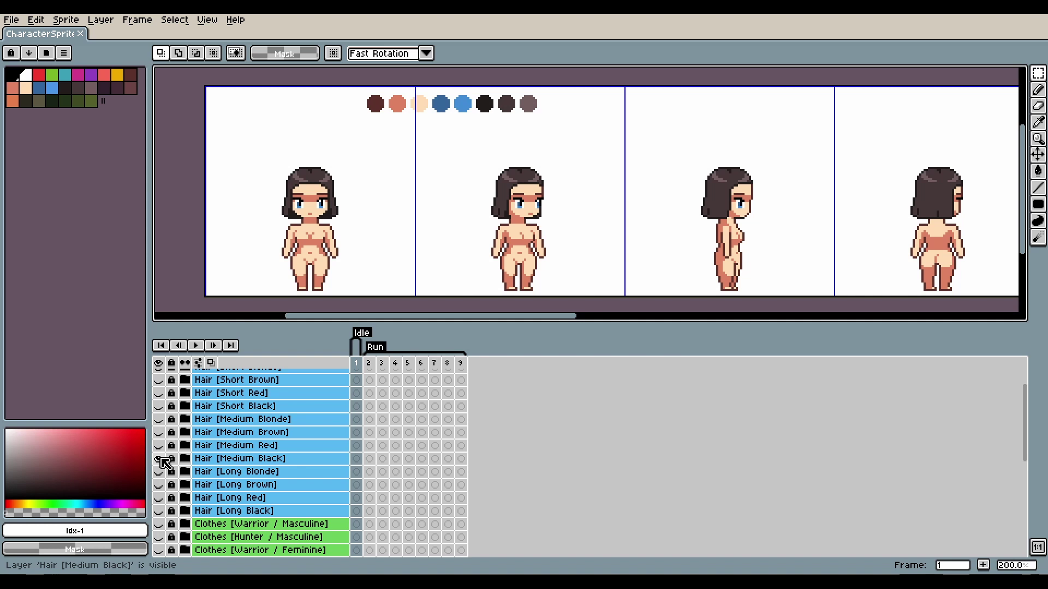
click(159, 459)
click(158, 406)
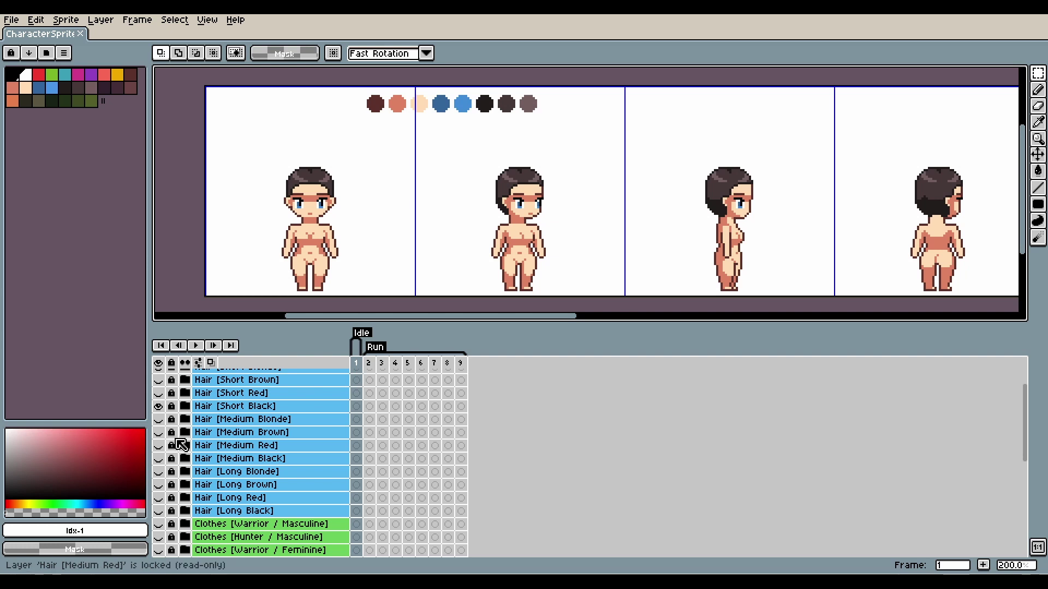
Step: Preview the short black hair with different complexion groups one after another
scroll(180, 464, down, 14)
click(160, 472)
click(158, 485)
click(158, 485)
click(159, 458)
click(159, 459)
click(158, 445)
click(158, 445)
Step: Swap Hair [Short Black] for Hair [Medium Black] and preview it with different complexions, including Light / Masculine
scroll(184, 431, up, 13)
click(158, 441)
click(158, 493)
scroll(197, 478, down, 14)
click(158, 480)
click(158, 480)
click(157, 441)
click(157, 441)
click(158, 428)
click(158, 428)
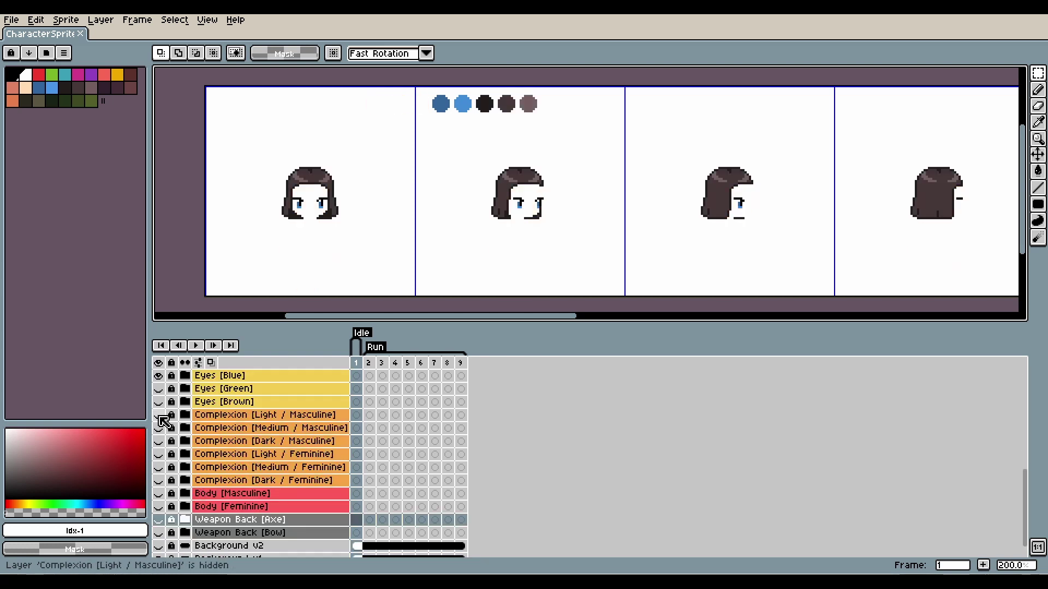
click(159, 416)
Step: Preview more hair and complexion combinations, finishing with Hair [Medium Black] on Complexion [Medium / Feminine]
scroll(186, 418, up, 16)
click(158, 467)
click(160, 433)
scroll(218, 485, down, 14)
click(158, 402)
click(160, 441)
click(159, 441)
click(158, 454)
scroll(176, 436, up, 14)
click(158, 441)
click(158, 480)
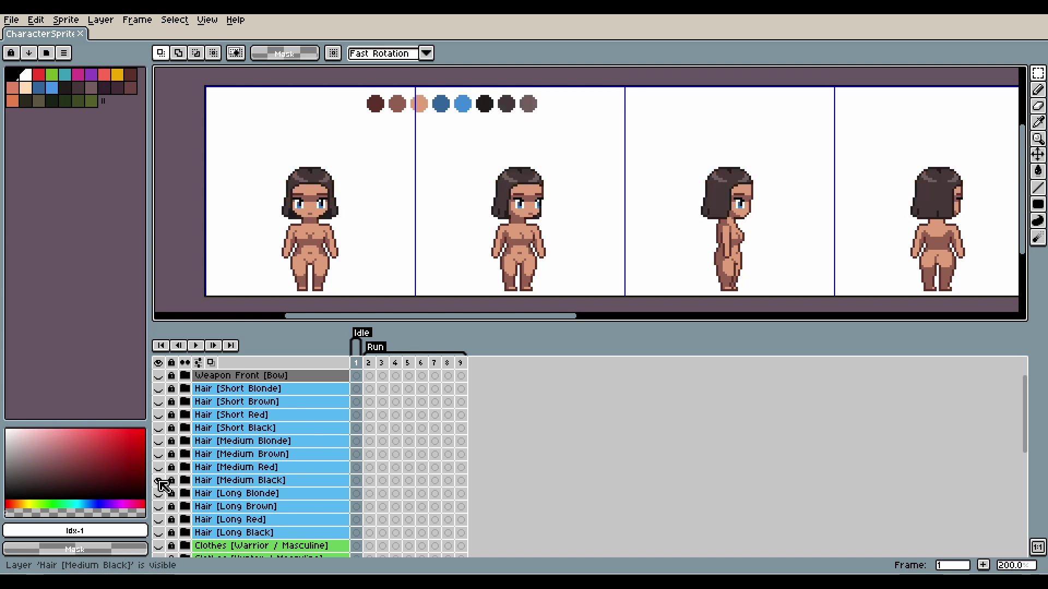
Step: Hide Hair [Medium Black] and switch the complexion to Dark / Feminine
click(159, 480)
scroll(212, 496, down, 14)
click(158, 454)
click(158, 468)
Step: Preview the Short Blonde, Short Brown, Short Red and Short Black hair groups in turn on the dark feminine body
scroll(186, 454, up, 14)
click(159, 388)
click(158, 390)
click(159, 402)
click(159, 402)
click(159, 415)
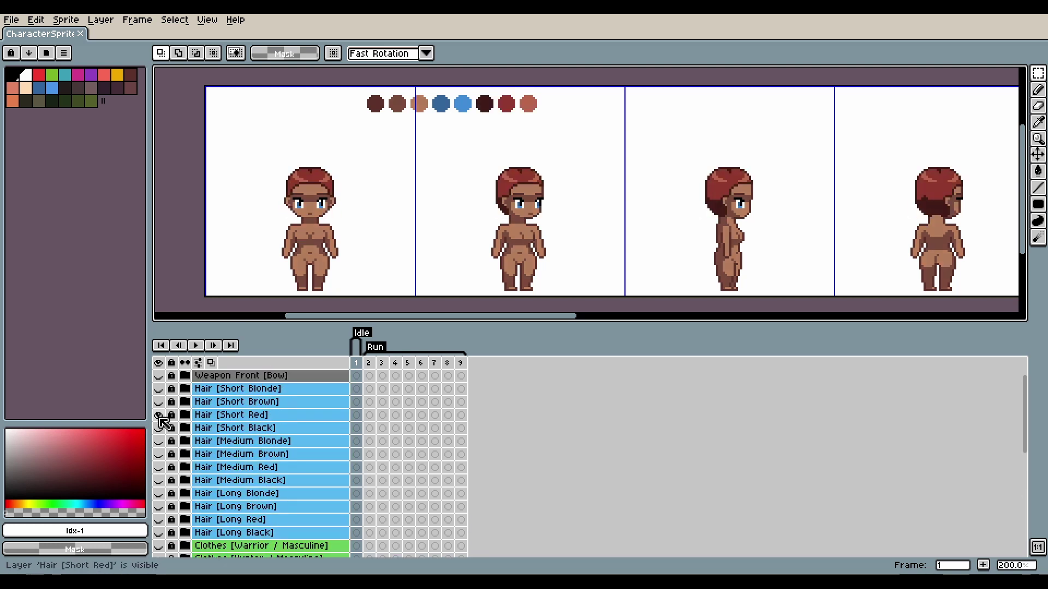
click(159, 414)
click(159, 428)
Step: Switch the complexion to Dark / Masculine and show Hair [Short Blonde]
scroll(219, 466, down, 14)
click(158, 468)
click(158, 429)
click(159, 402)
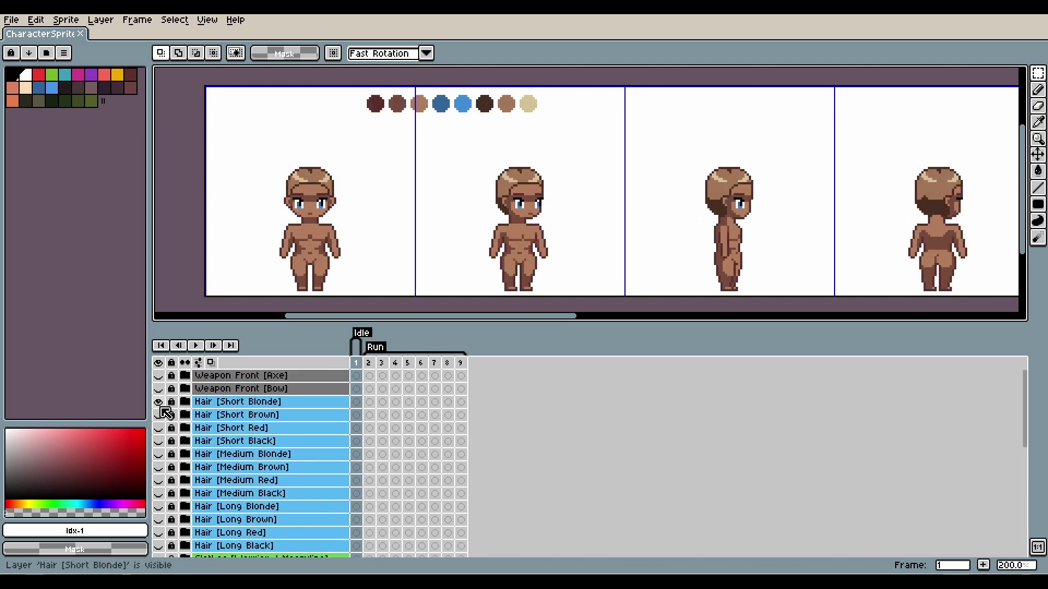
Step: Hide the short blonde hair and preview medium-length hair, returning to Hair [Long Black] with Complexion [Light / Feminine]
click(159, 403)
click(159, 467)
click(158, 467)
click(159, 493)
click(159, 493)
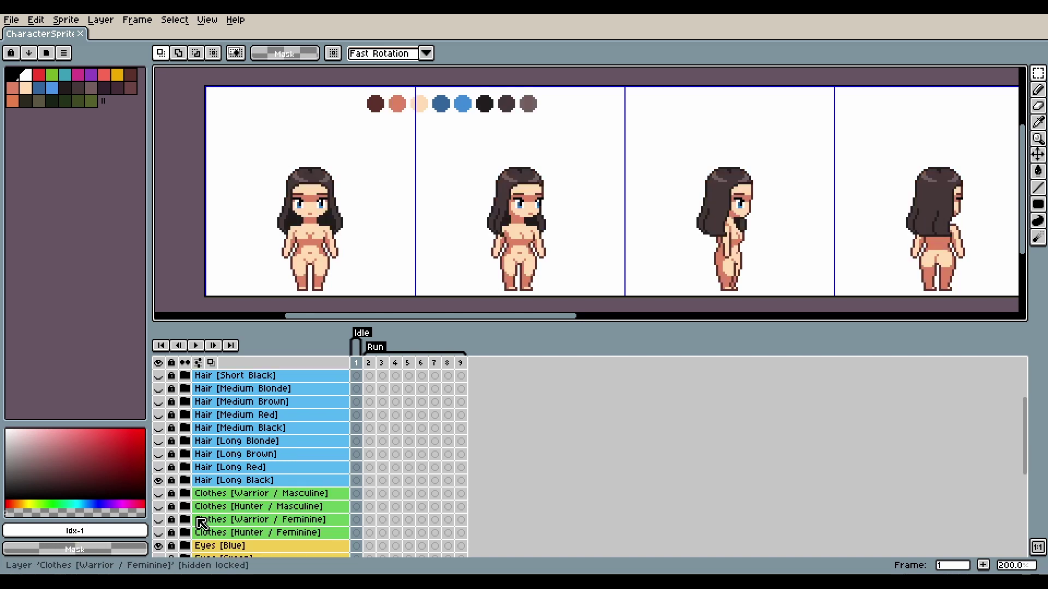
Step: Preview Clothes [Warrior / Feminine] and Clothes [Hunter / Feminine] on the light feminine body, and hide both
click(159, 520)
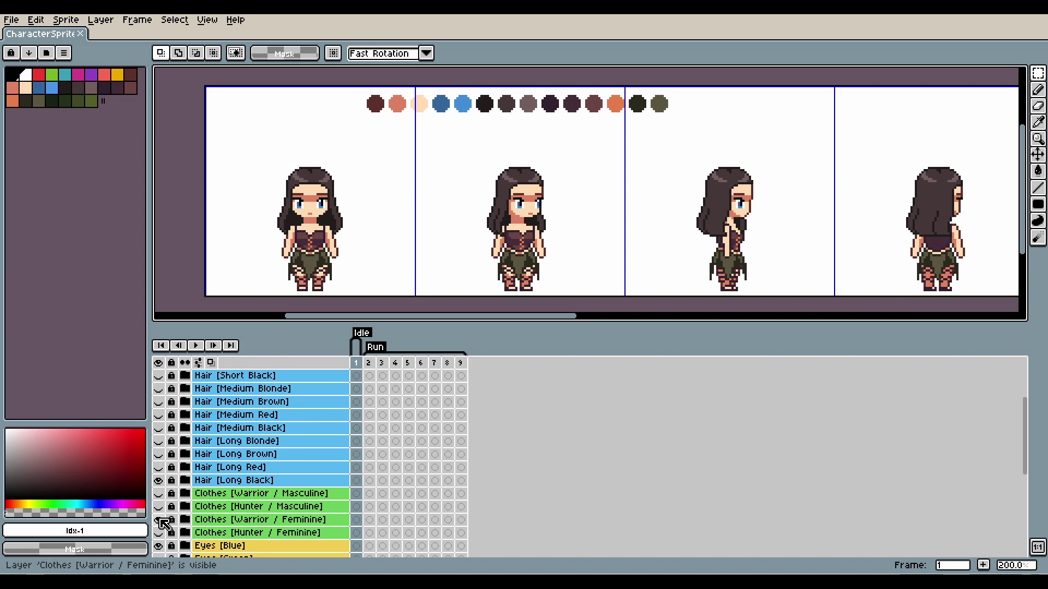
click(159, 520)
click(159, 533)
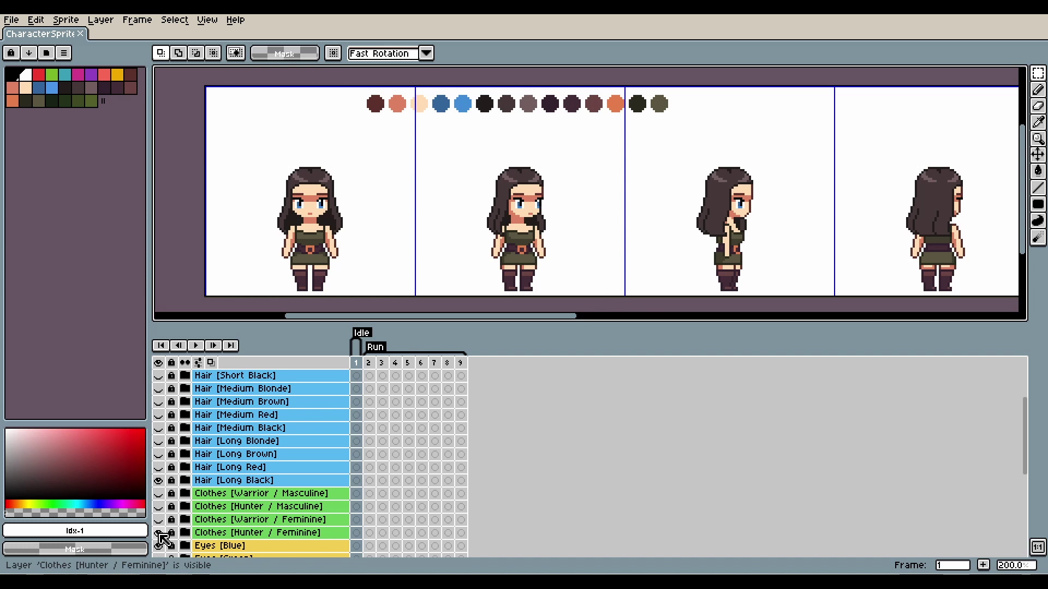
click(159, 533)
click(159, 520)
click(159, 520)
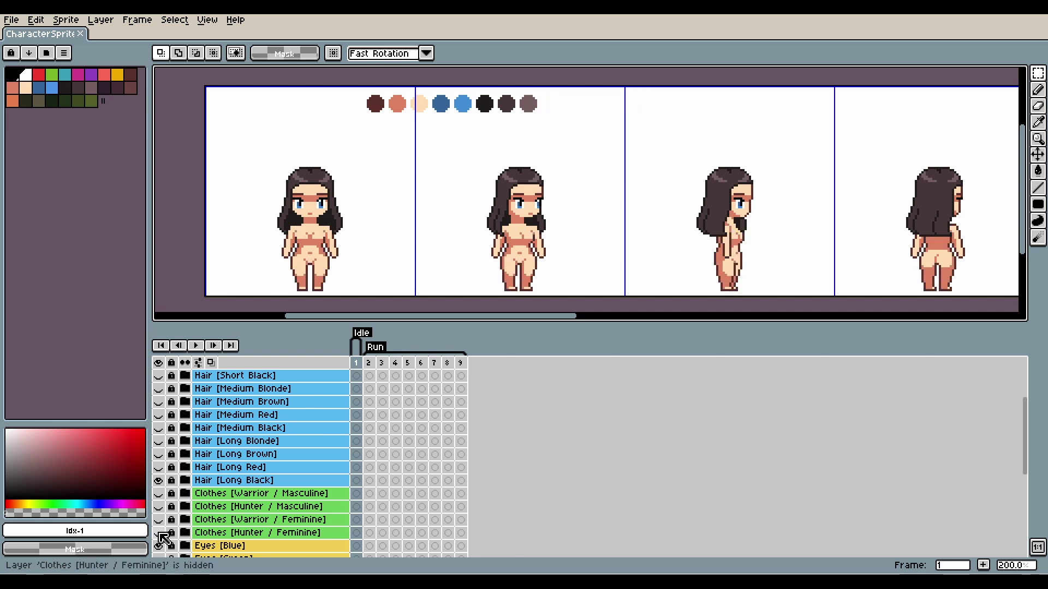
click(158, 533)
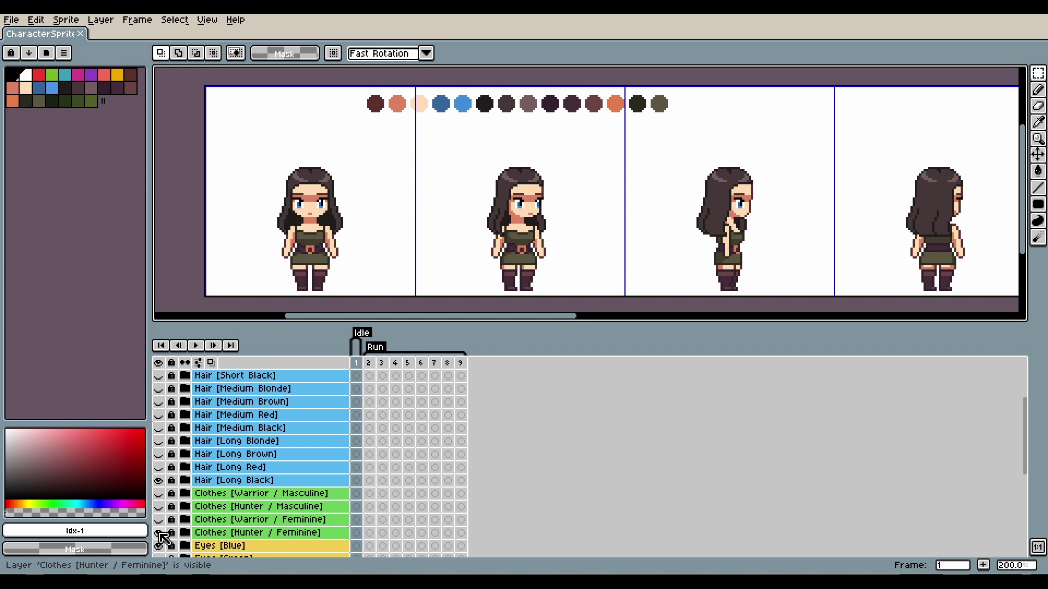
click(158, 533)
Step: Switch the complexion from Light / Feminine to Light / Masculine
scroll(164, 518, down, 4)
scroll(174, 499, up, 1)
click(158, 506)
click(158, 467)
scroll(161, 469, up, 2)
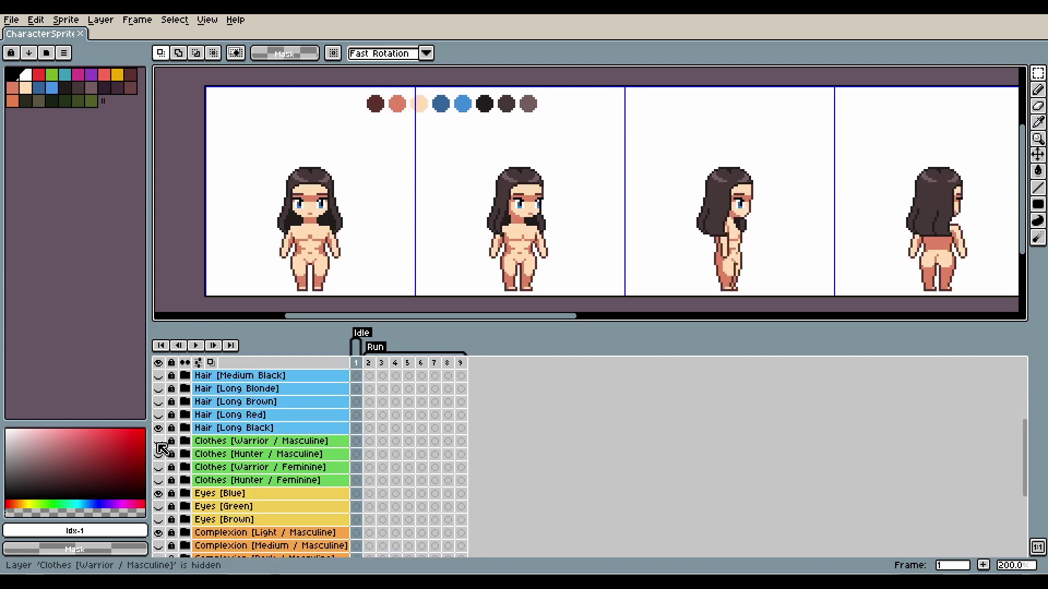
Step: Preview Clothes [Warrior / Masculine] and Clothes [Hunter / Masculine] alternately on the light masculine body
click(158, 442)
click(158, 442)
click(159, 455)
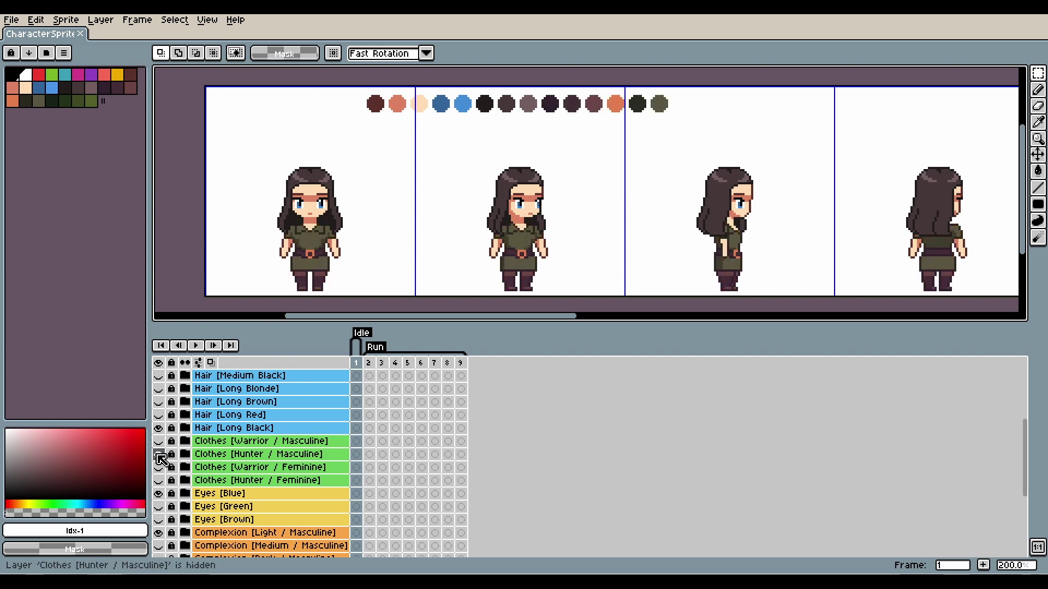
click(158, 455)
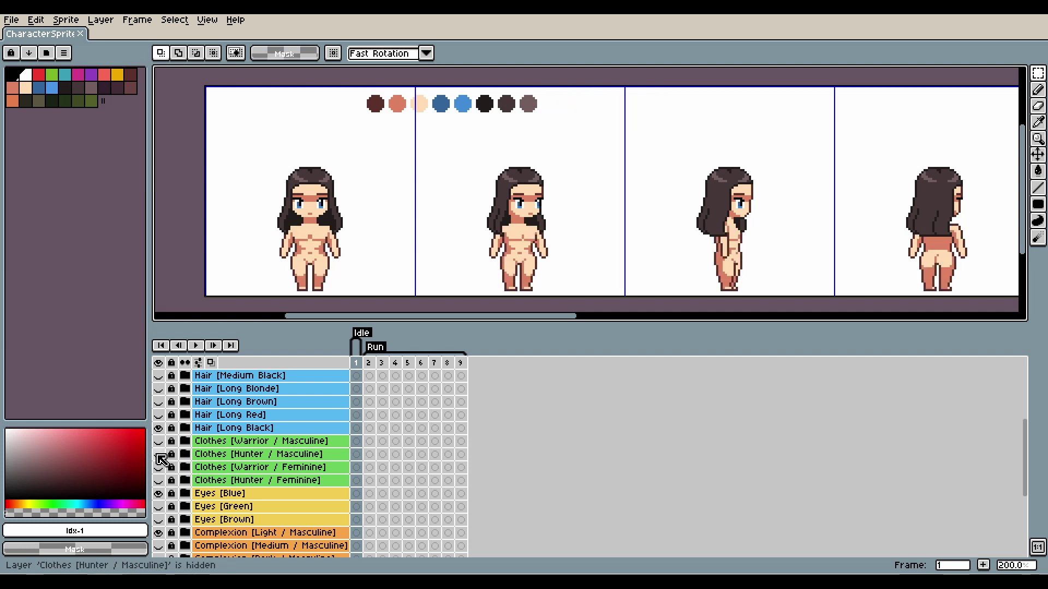
click(159, 441)
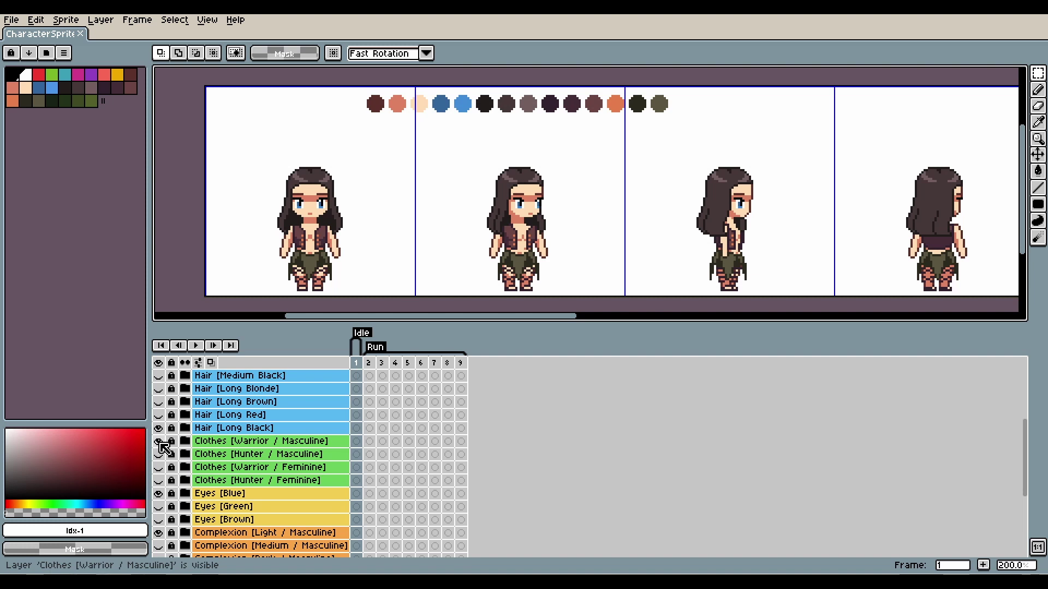
Step: Replace the masculine warrior outfit with Clothes [Hunter / Feminine] on the light feminine body
click(158, 441)
click(158, 481)
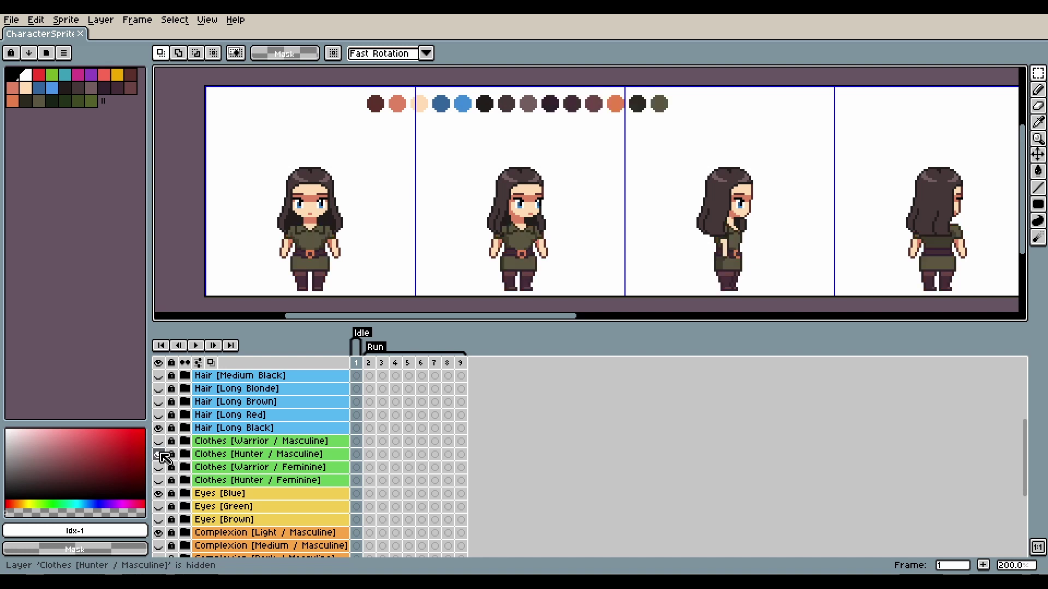
scroll(304, 445, up, 2)
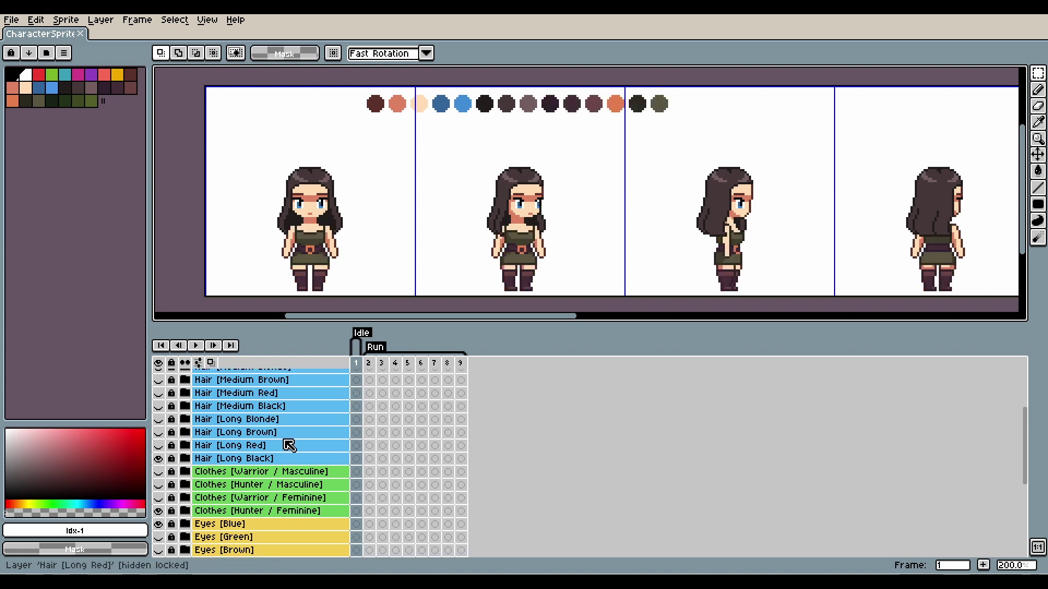
Step: Show Weapon Front [Bow] on the hunter character, and preview Weapon Back [Bow] before hiding it again
scroll(288, 442, up, 5)
click(159, 389)
scroll(213, 480, down, 10)
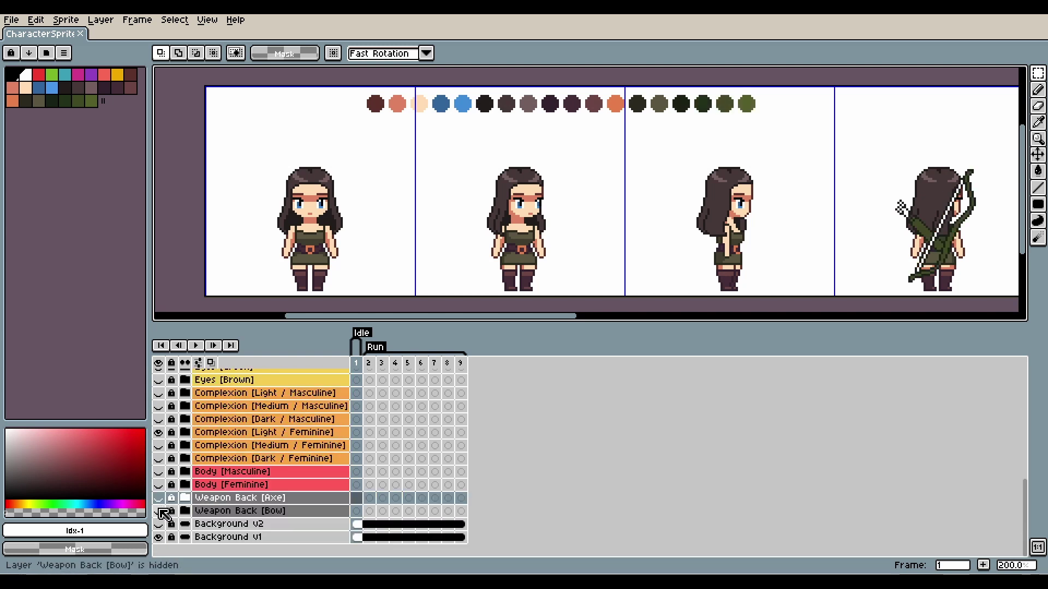
click(159, 511)
click(159, 511)
Step: Show Weapon Back [Axe], and replace the feminine hunter outfit with Clothes [Warrior / Feminine]
click(158, 498)
scroll(175, 491, up, 4)
scroll(175, 491, up, 4)
click(159, 493)
click(158, 480)
Step: Preview Weapon Front [Axe] in place of Weapon Front [Bow] on the feminine warrior, and restore the front bow
scroll(169, 470, up, 5)
click(158, 375)
click(158, 388)
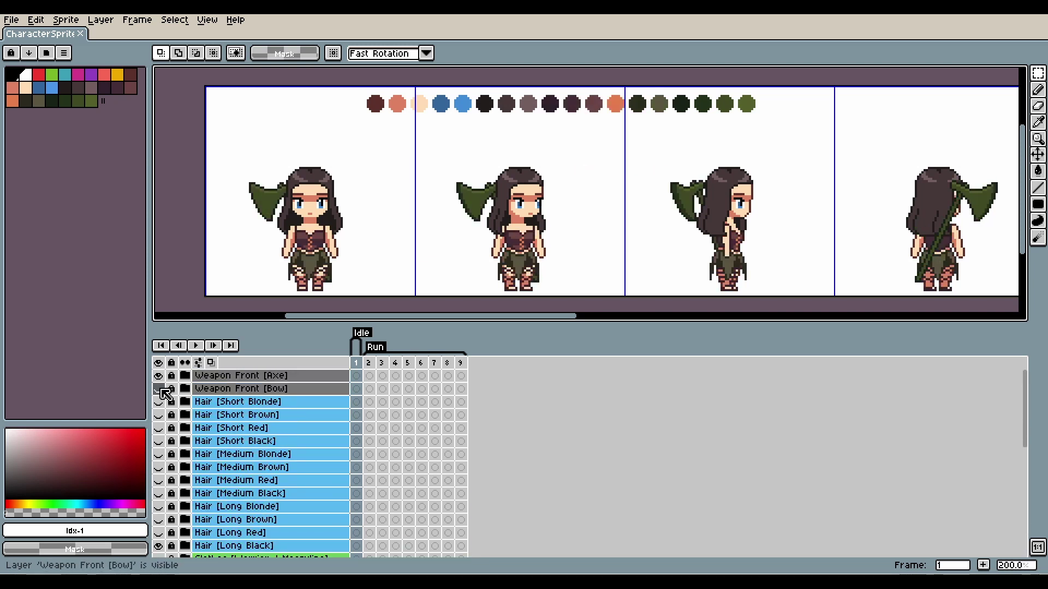
click(158, 376)
click(158, 389)
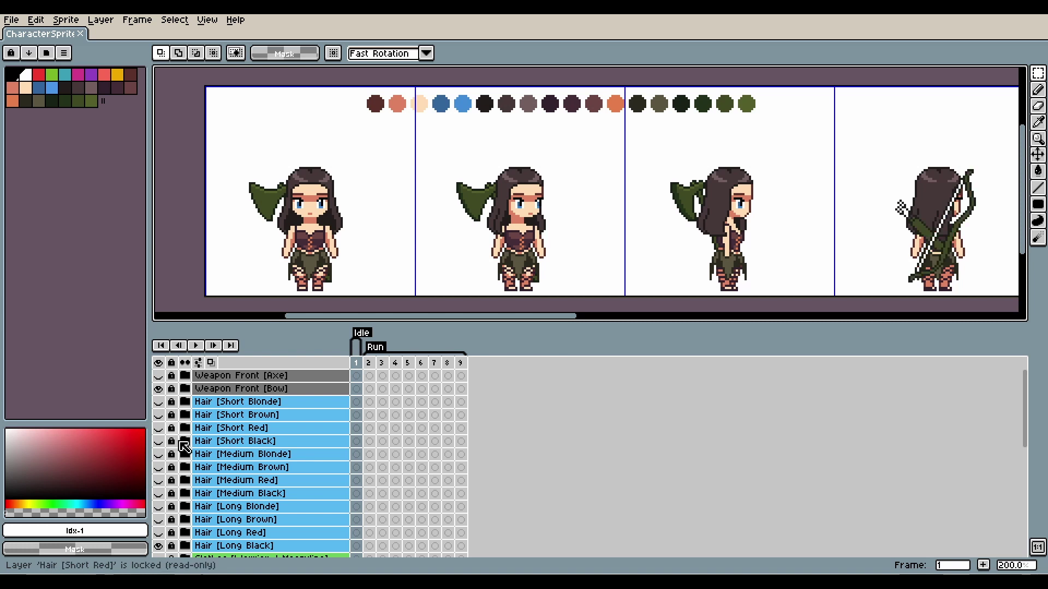
scroll(167, 459, down, 5)
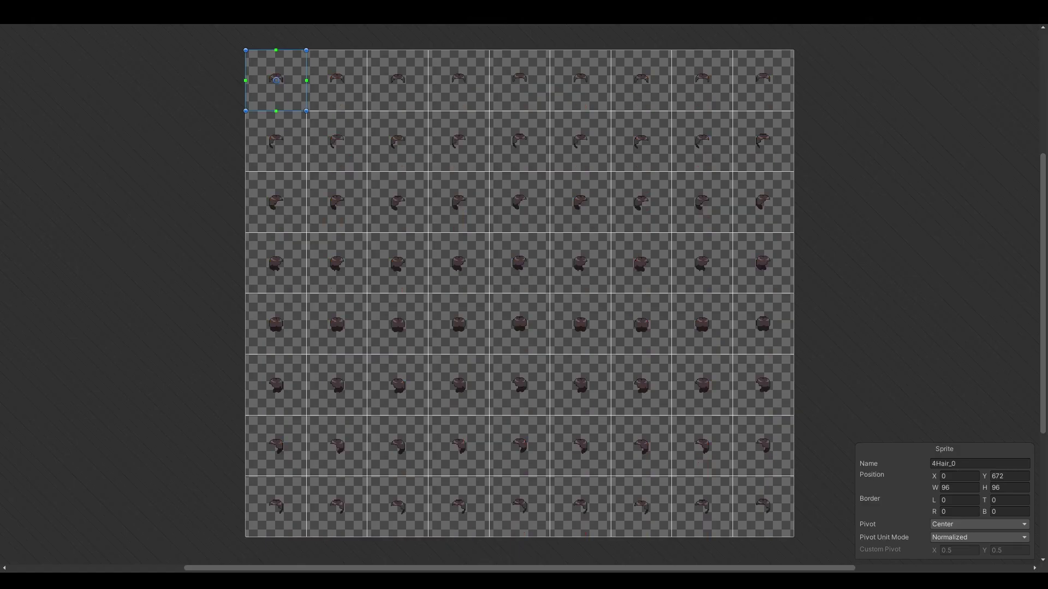
Step: Switch to Unity and examine the sliced frames of the 4Hair sprite sheet up close
scroll(550, 164, up, 3)
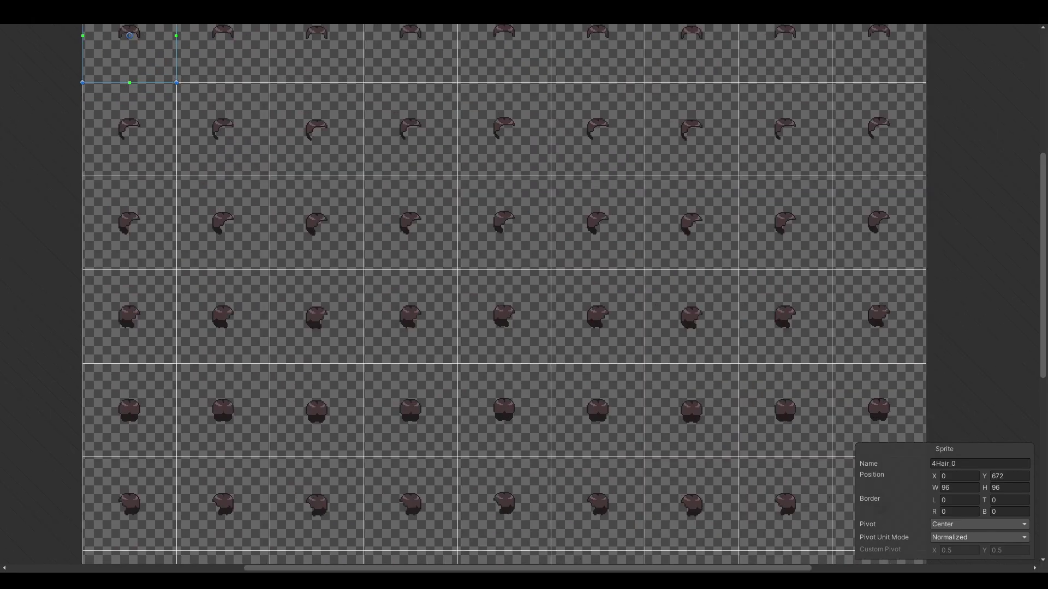
middle_drag(524, 272, 510, 321)
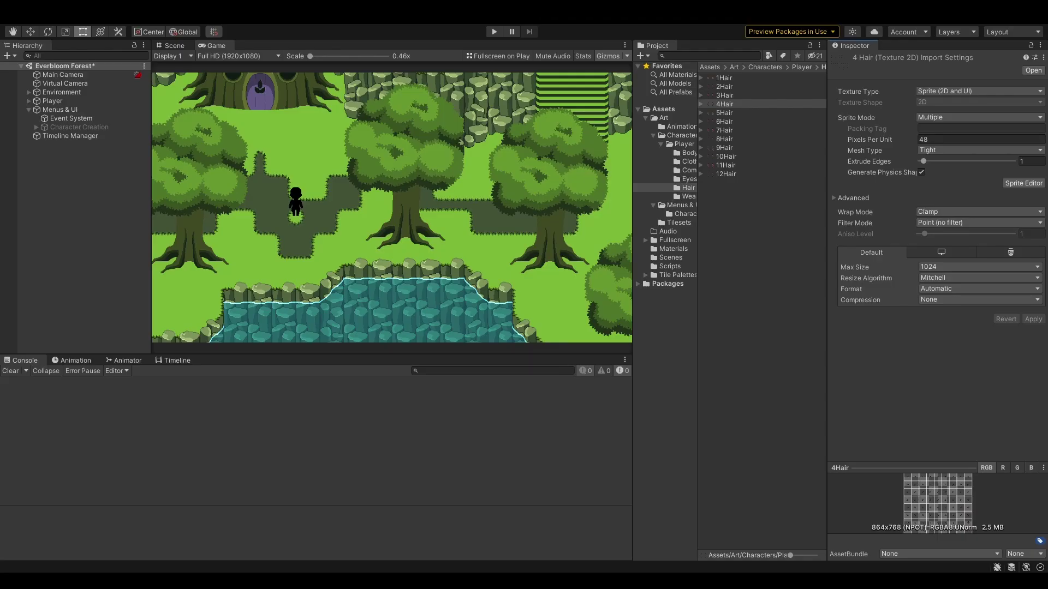
Step: Browse the Weapons, Hair, Eyes, Complexion, Clothes and Body sprite folders inside the Player art folder
click(684, 144)
double_click(730, 121)
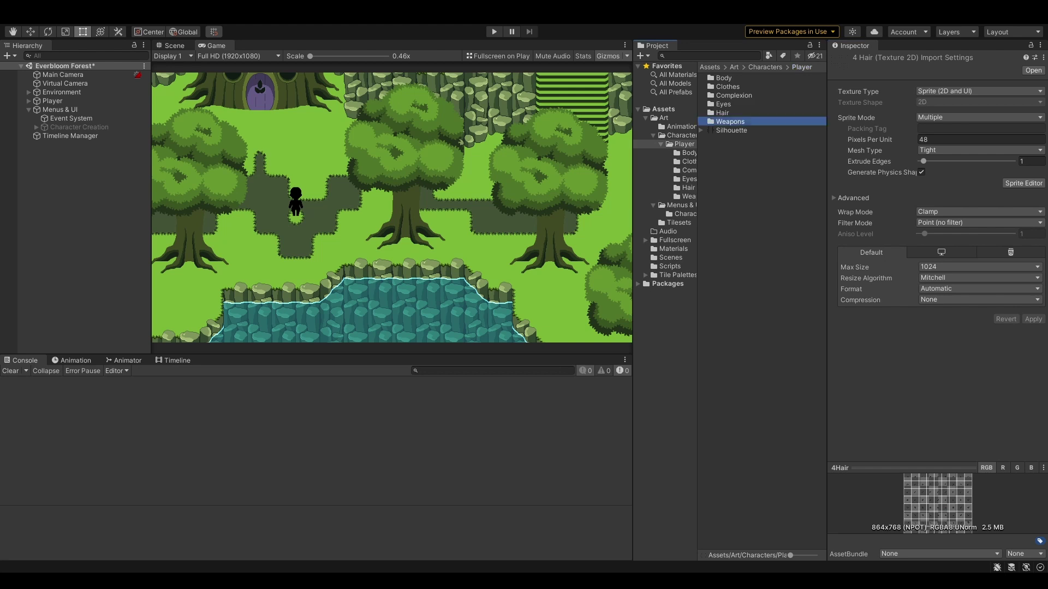
click(801, 66)
double_click(730, 112)
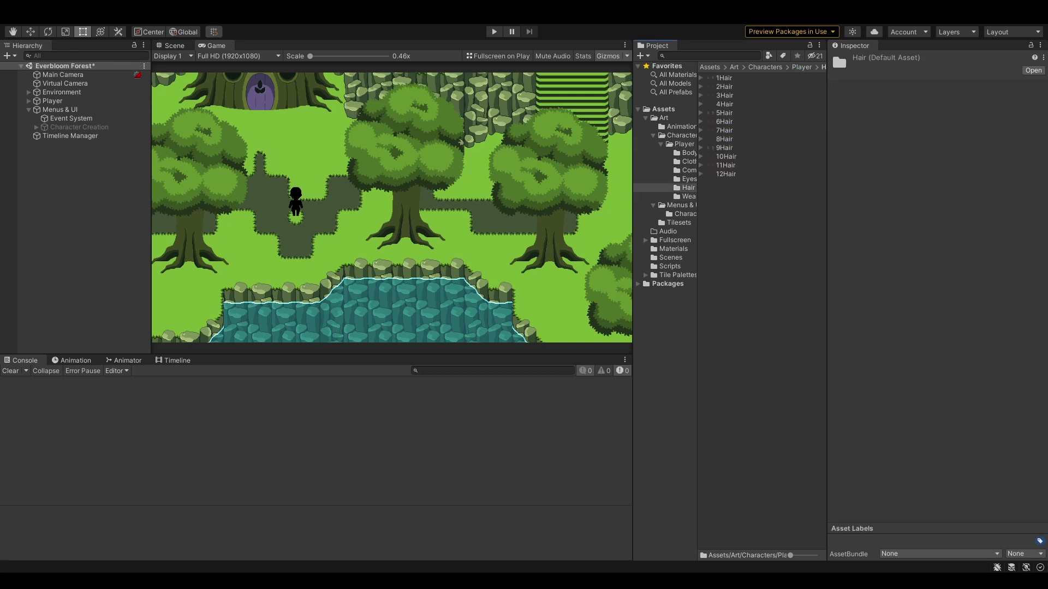
key(BackSpace)
key(Up)
key(Return)
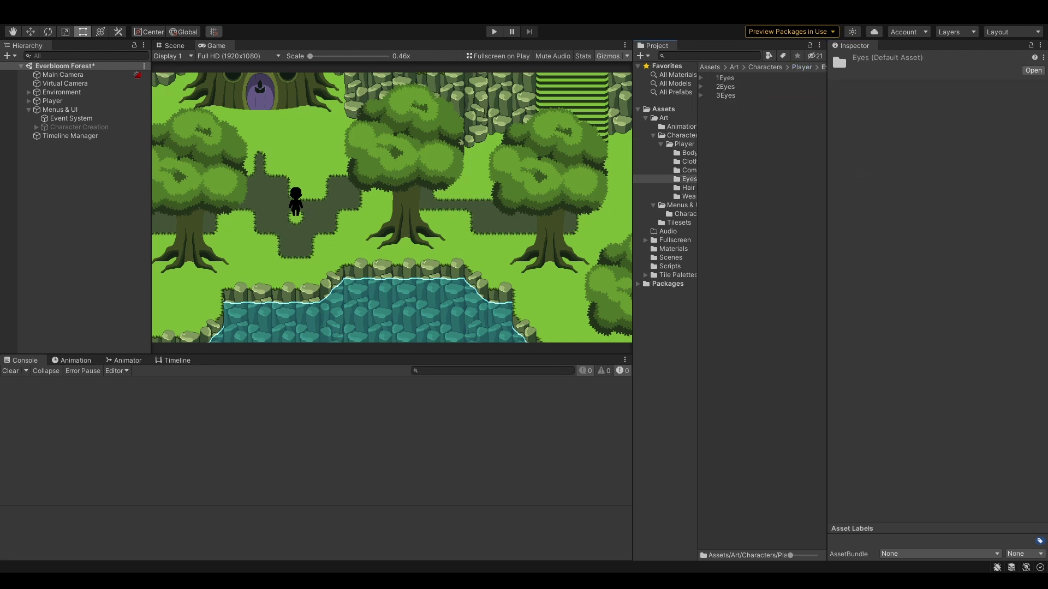
click(801, 66)
double_click(734, 95)
click(801, 66)
key(Return)
key(BackSpace)
key(Up)
key(Return)
key(BackSpace)
key(Up)
key(Return)
key(BackSpace)
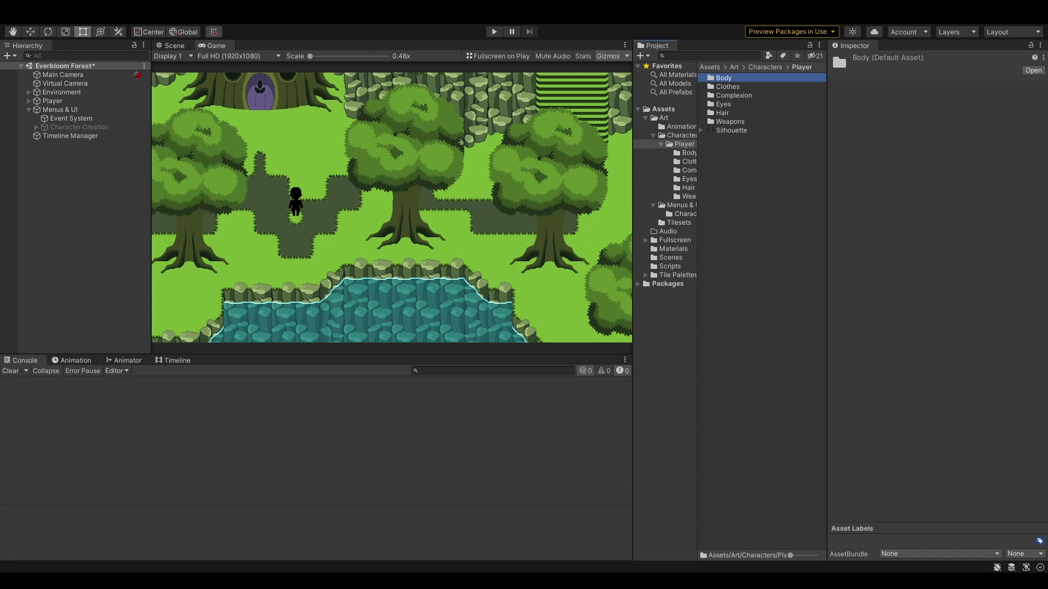
Step: Open the Scripts folder, and select the Player object in the scene and expand its child objects
click(670, 266)
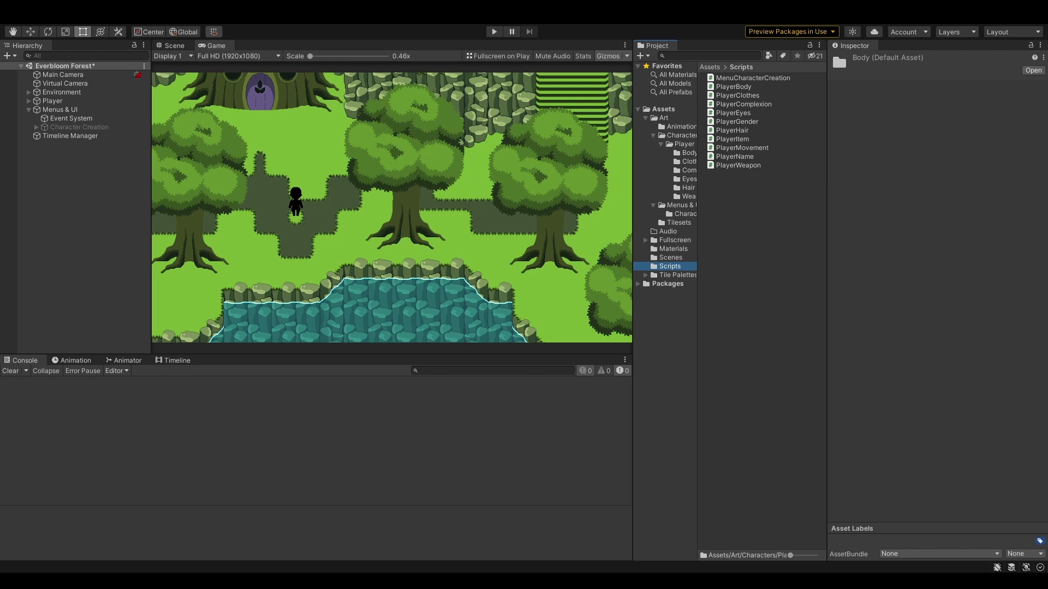
click(52, 101)
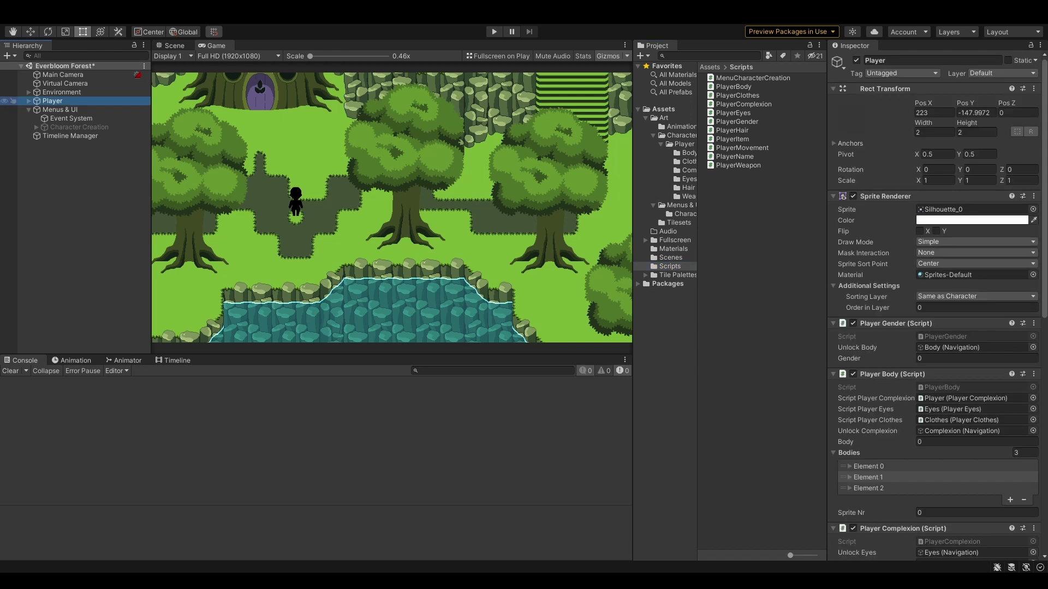
key(Right)
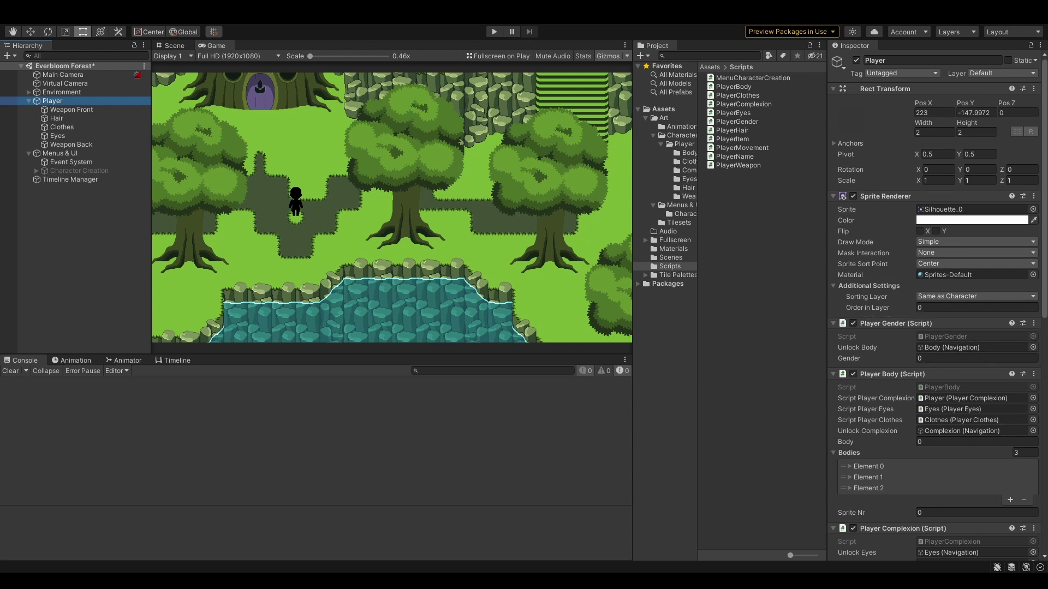
Step: Inspect the sprites stored in Element 1 of the Bodies list in the Player Body script, and collapse the element
scroll(933, 328, down, 6)
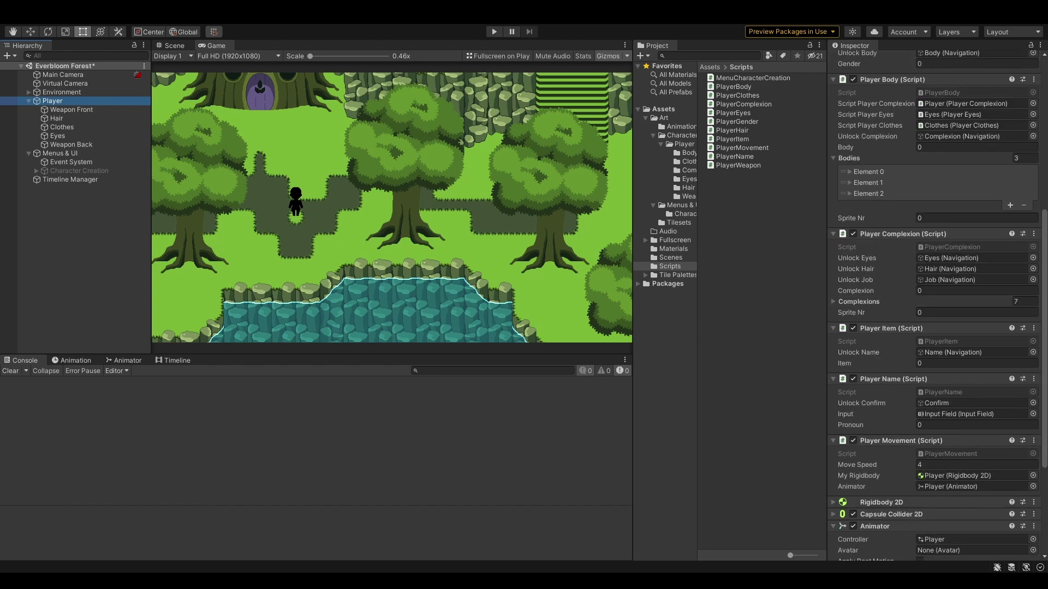
click(868, 182)
click(873, 193)
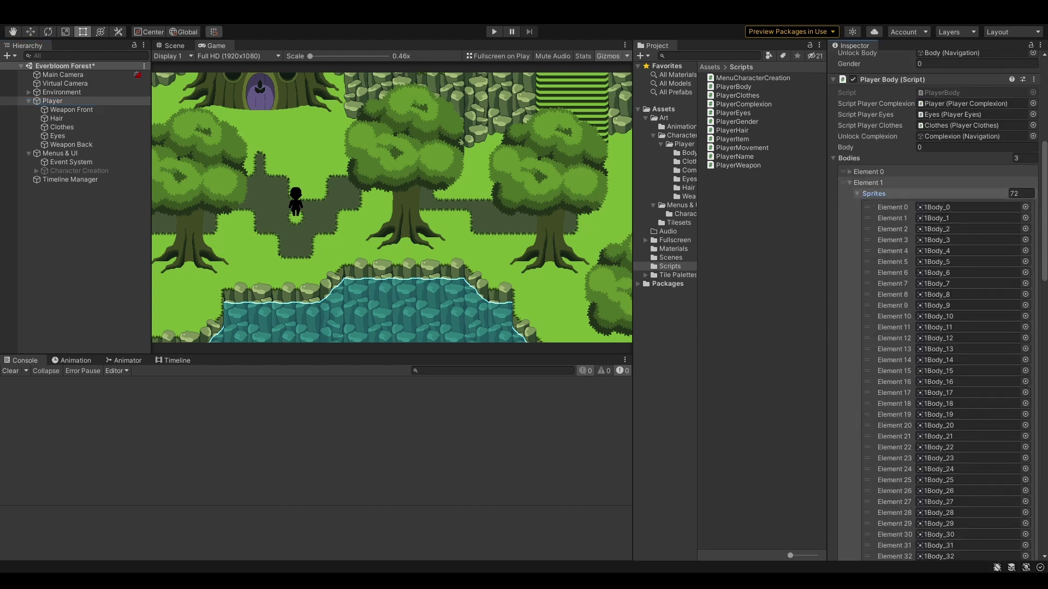
scroll(936, 273, down, 18)
scroll(937, 273, up, 20)
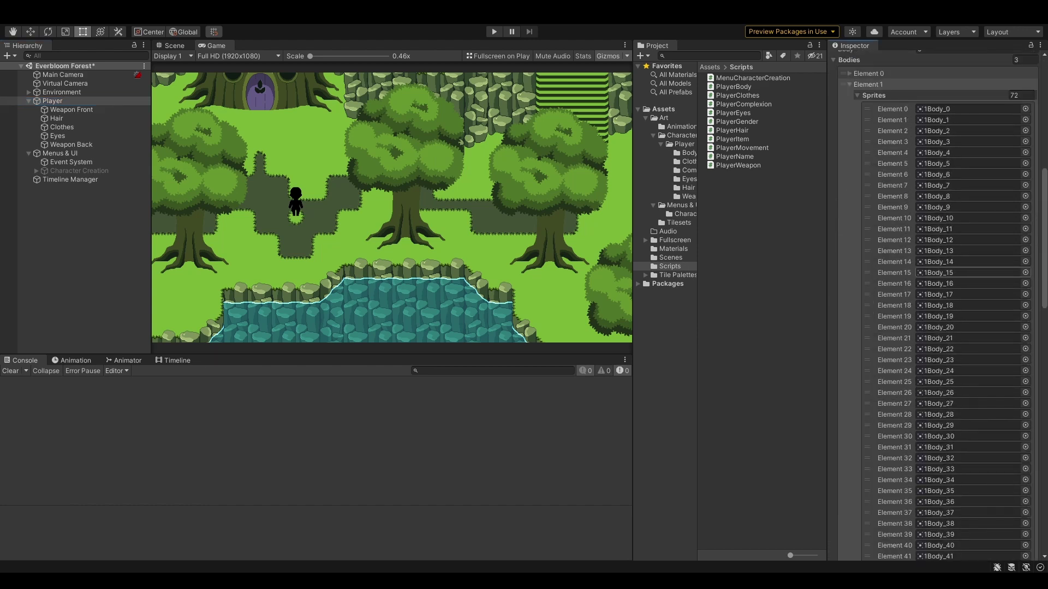
click(868, 280)
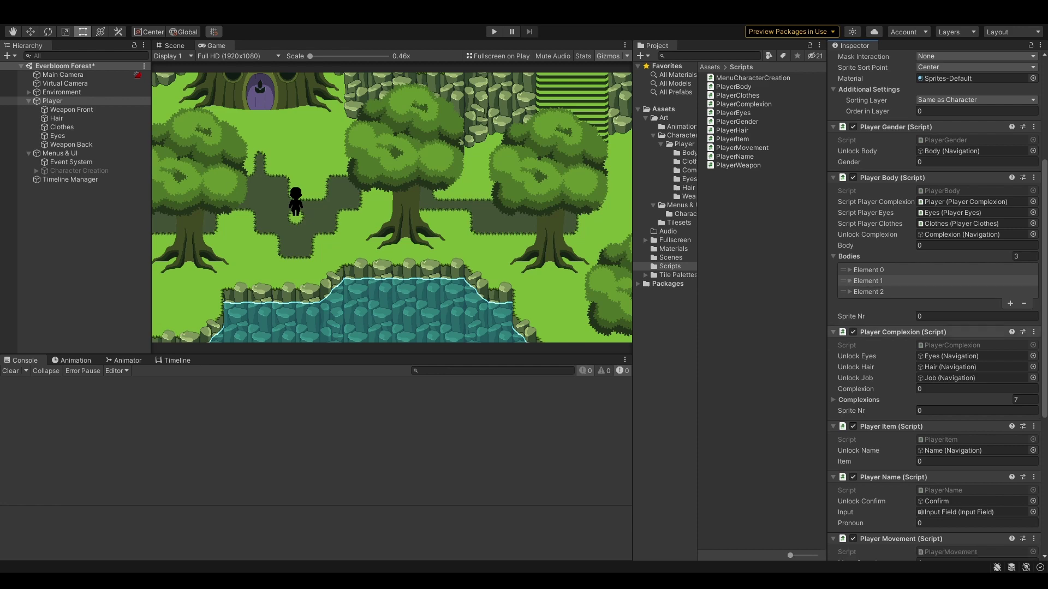
Step: Inspect the Complexions list in the Player Complexion script, collapse it, and review the Player object's remaining components
scroll(933, 328, down, 3)
scroll(933, 305, up, 3)
click(857, 400)
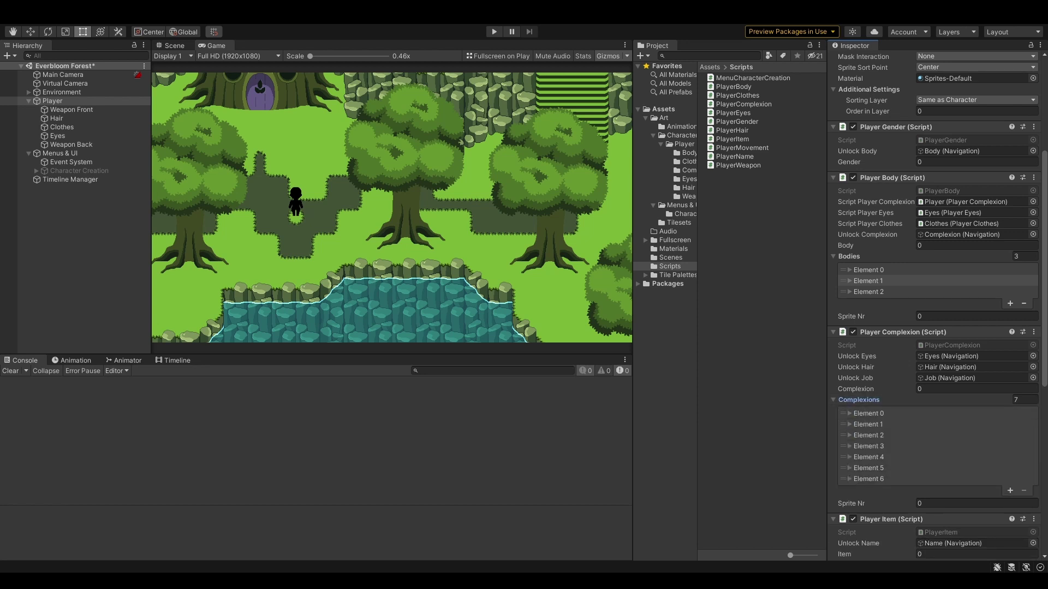
click(857, 400)
scroll(857, 400, down, 6)
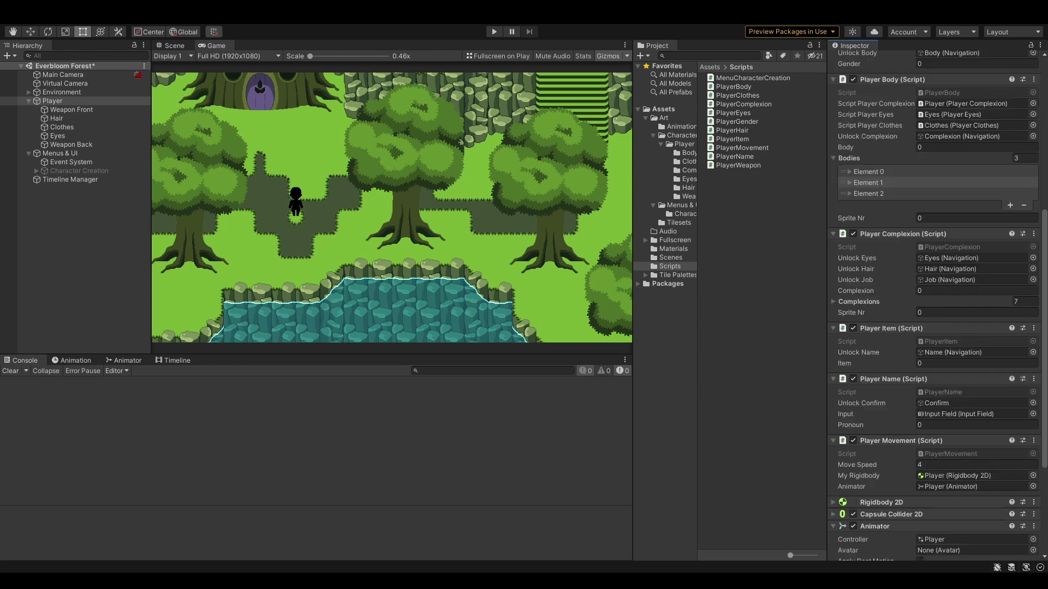
scroll(936, 306, up, 9)
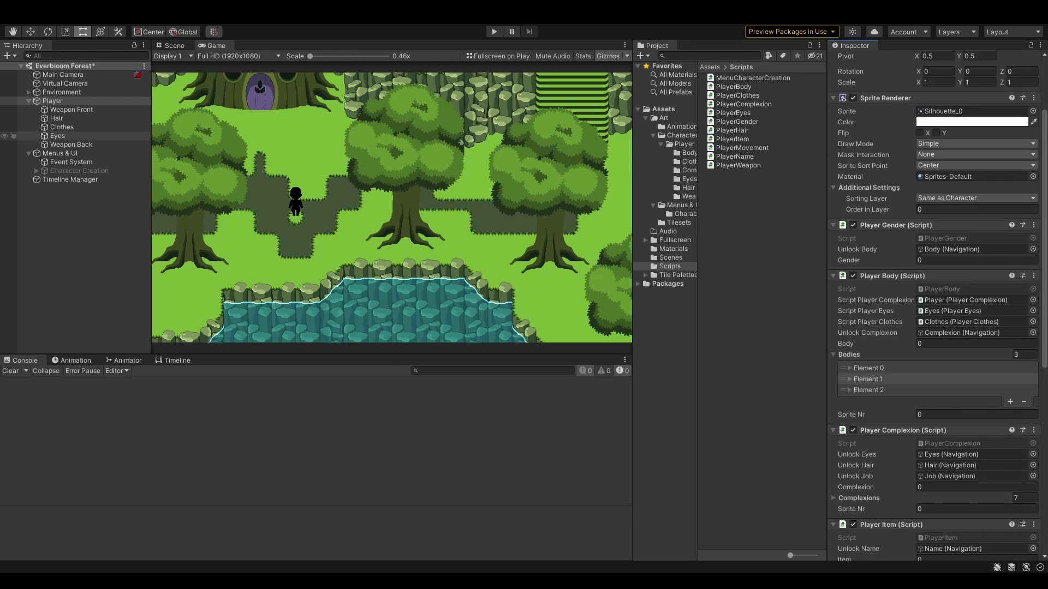
Step: Inspect Element 1 of the Clothess list in the Clothes object's Player Clothes script, and collapse the list
click(62, 126)
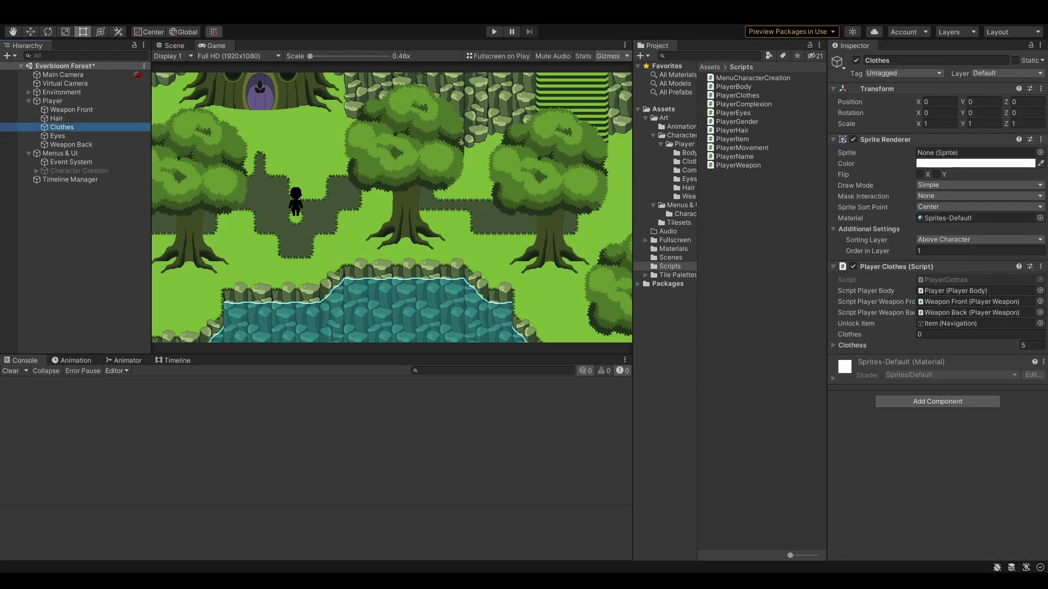
click(852, 345)
click(868, 369)
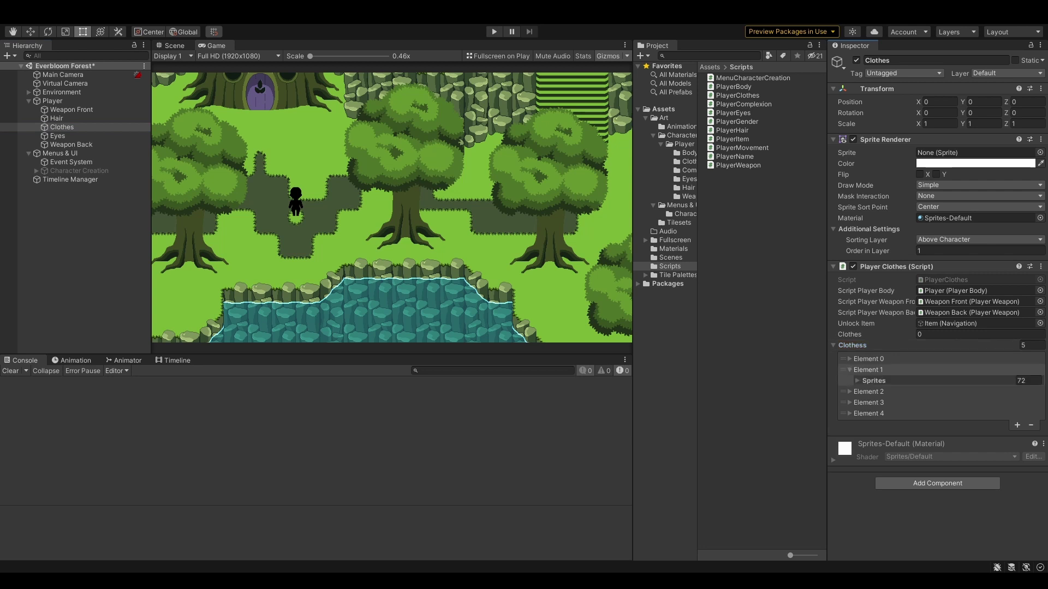
click(874, 380)
click(873, 380)
click(868, 370)
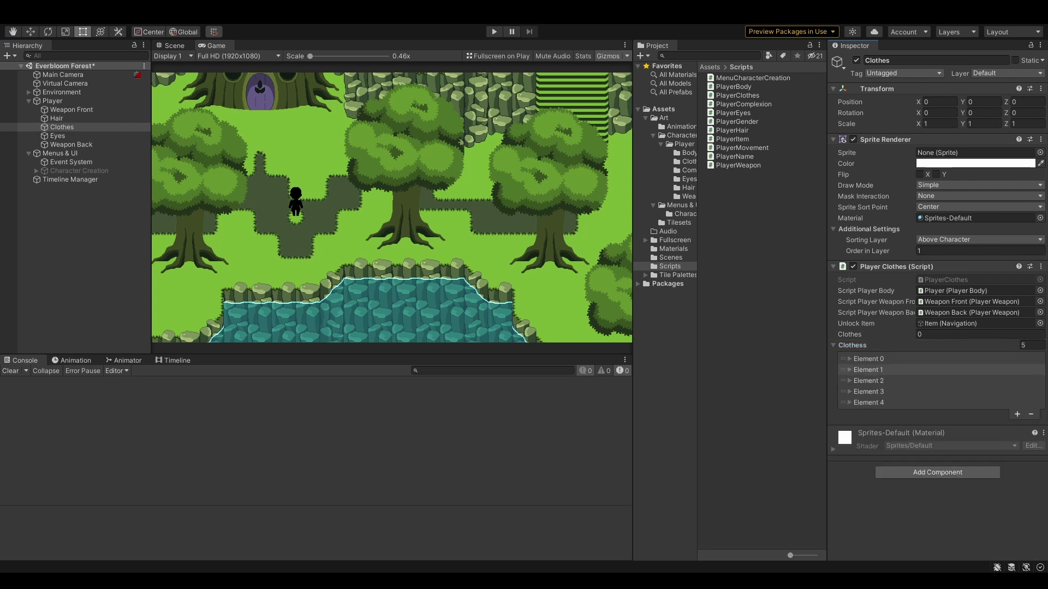
click(851, 345)
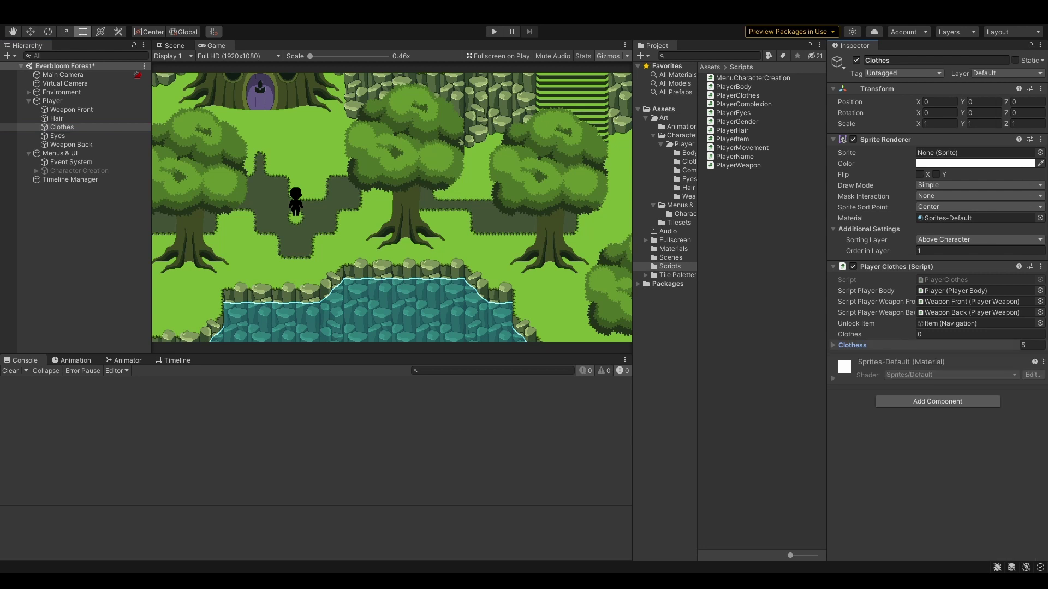
Step: Run the game, and choose the female gender and the feminine body type in the character creation
key(ctrl+p)
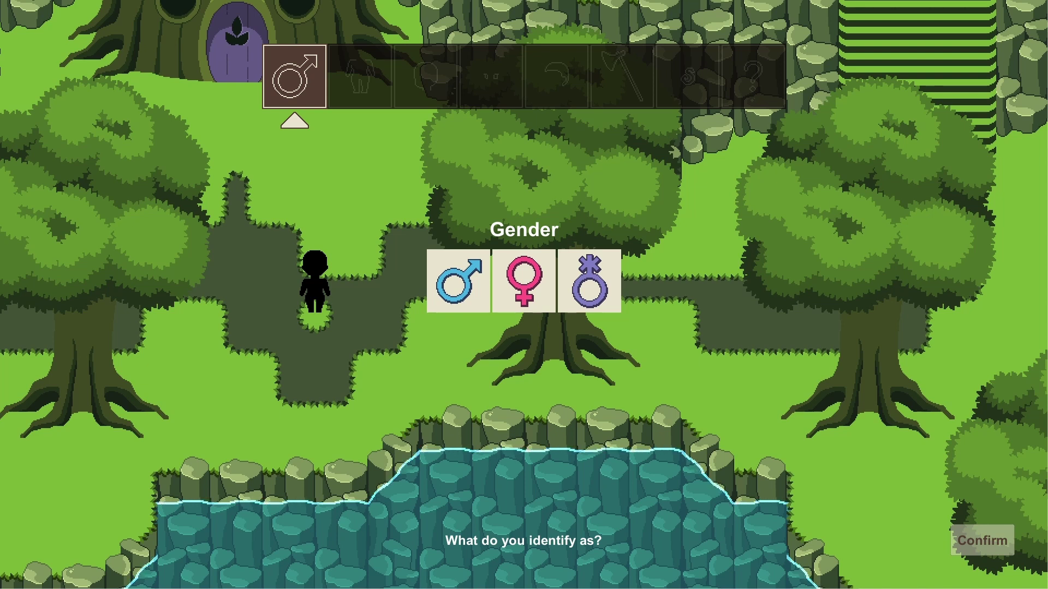
click(523, 281)
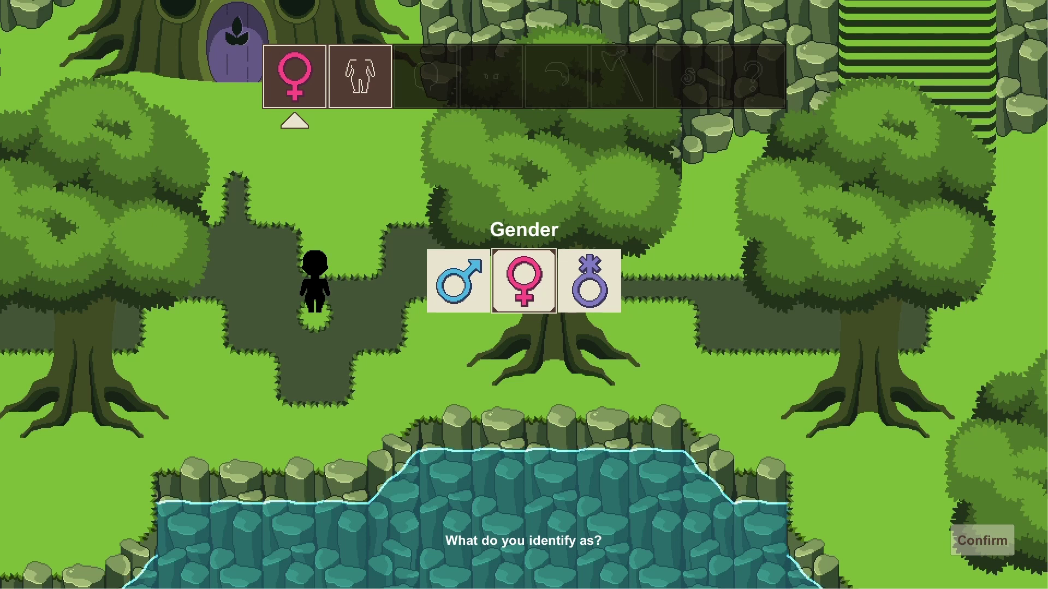
click(359, 76)
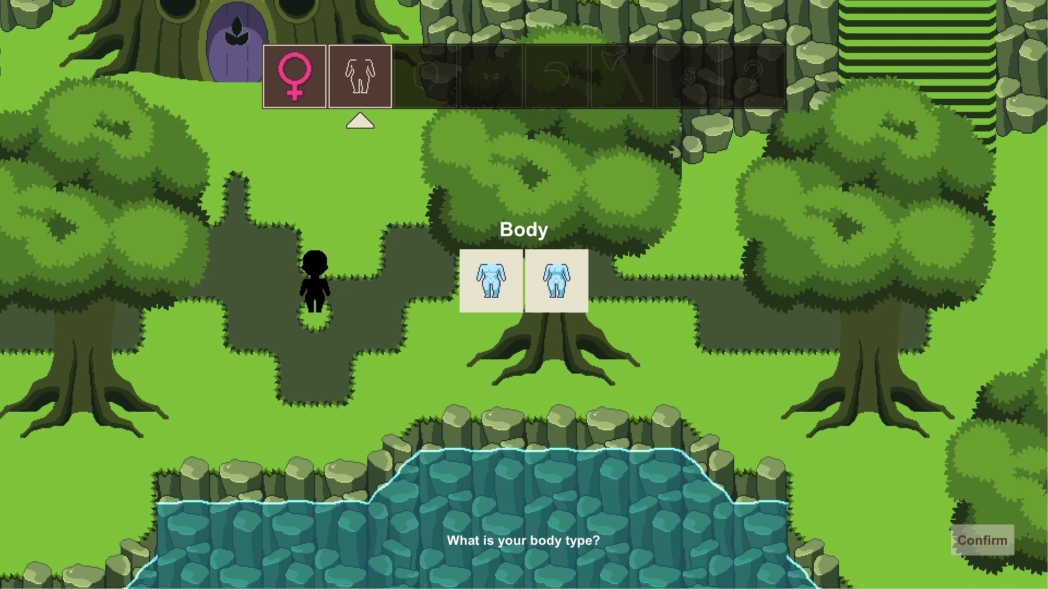
click(556, 281)
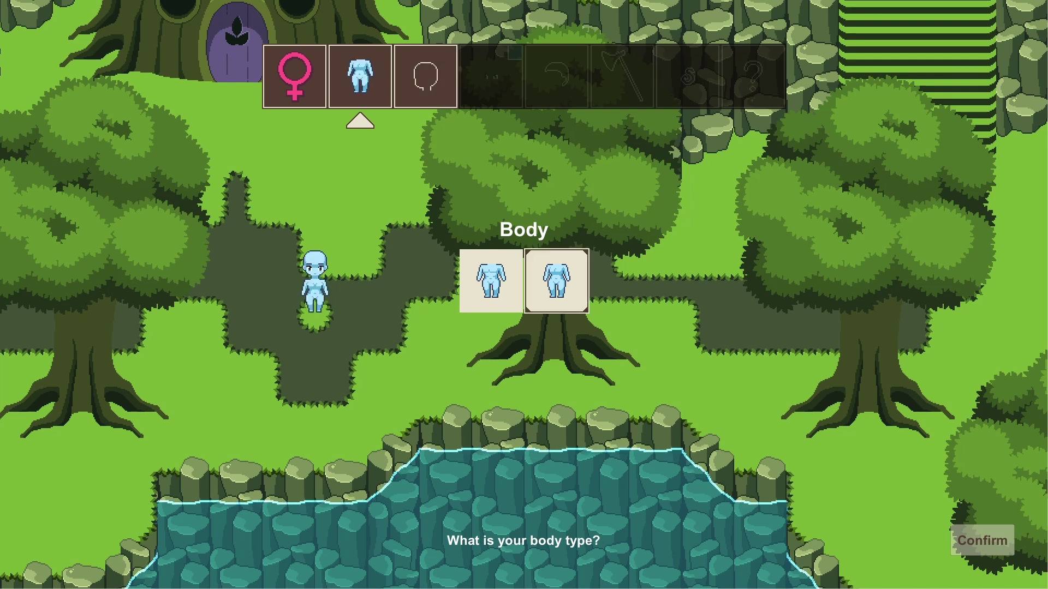
Step: Return to the gender category of the character creation and change the gender to male
key(Left)
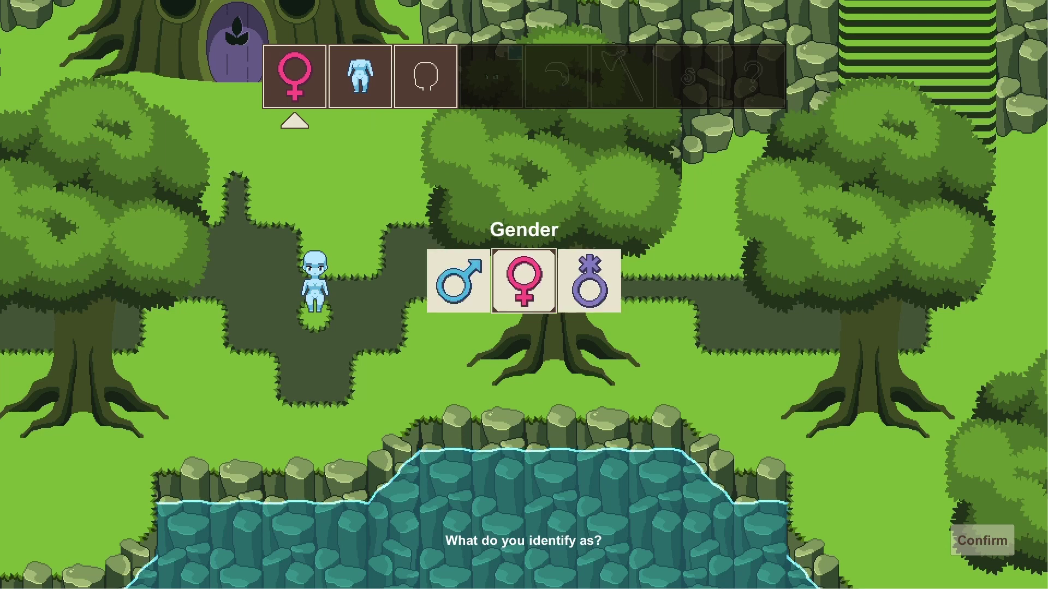
key(Right)
key(Left)
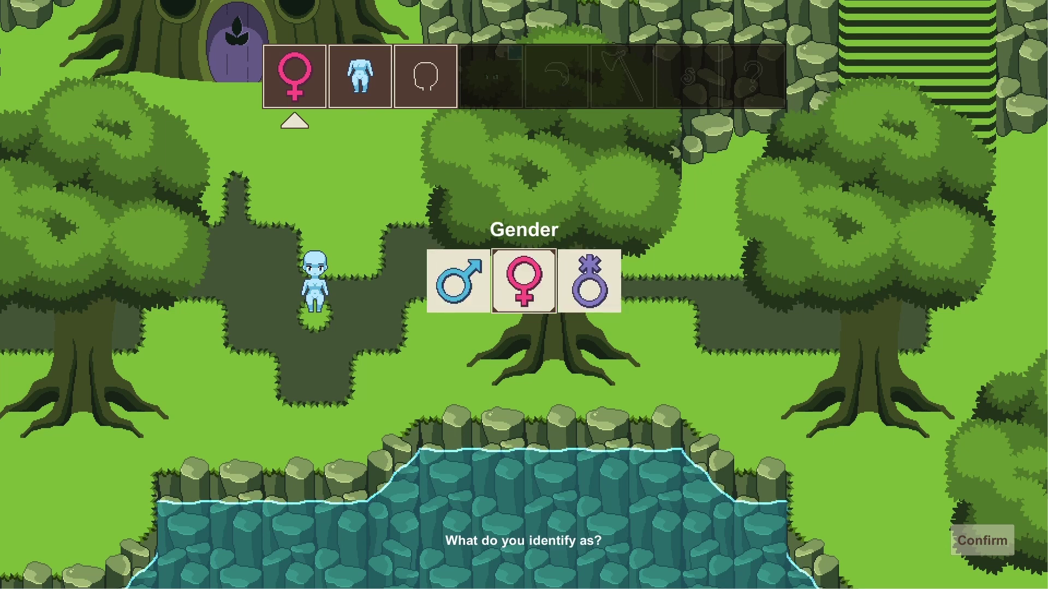
key(Left)
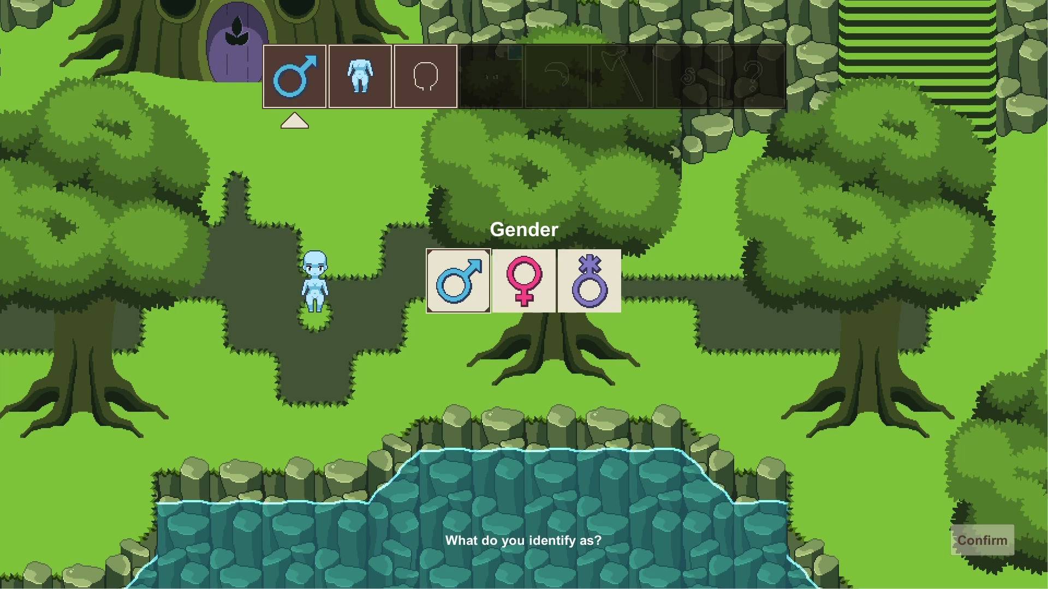
Step: Move on to the complexion category, choose the light complexion, and open the eye colour choices
key(Right)
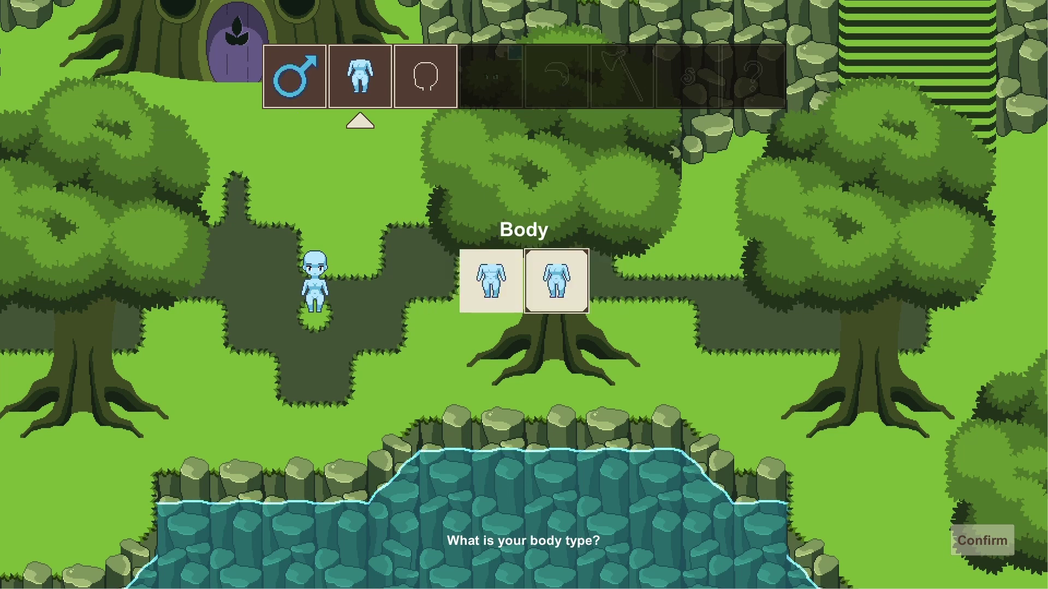
key(Left)
key(Right)
key(Right)
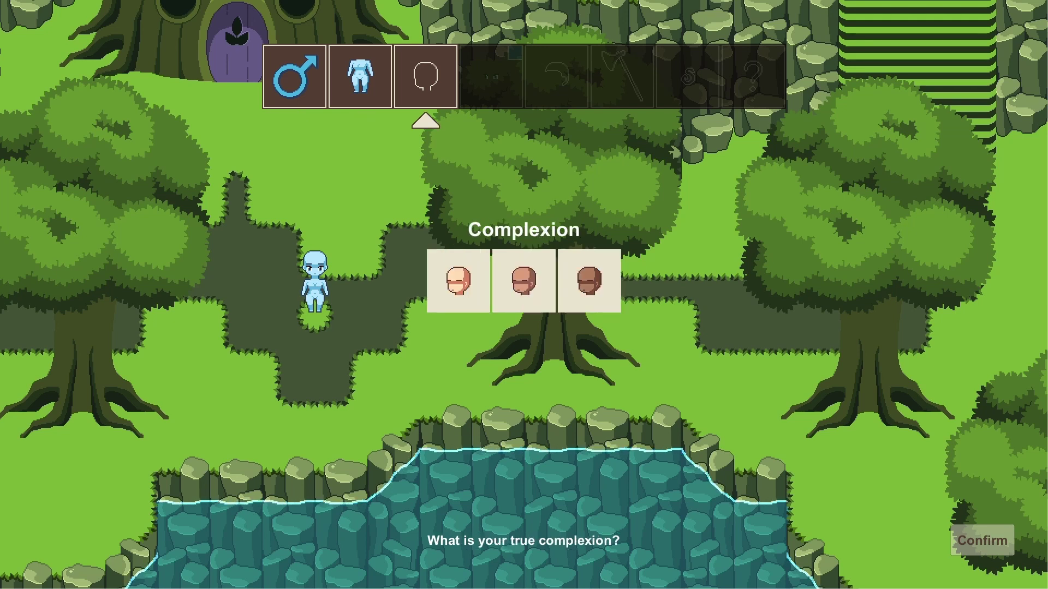
click(458, 281)
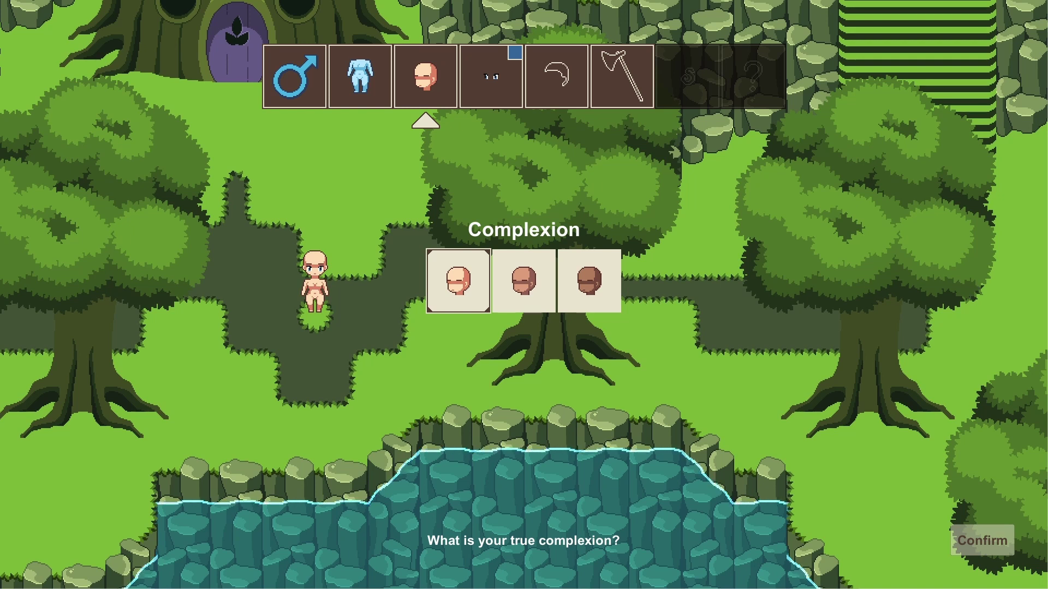
click(491, 75)
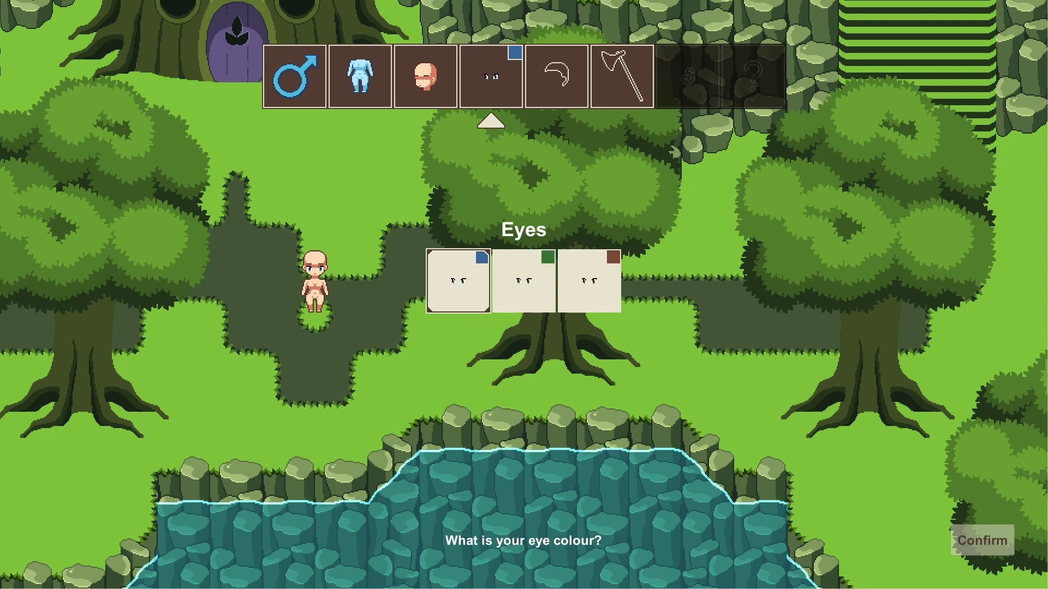
Step: Preview the green and brown eye colours on the character, and settle on blue
click(523, 280)
key(Right)
key(Left)
key(Left)
key(Right)
key(Right)
key(Left)
key(Left)
key(Left)
key(Right)
Step: Go back to the complexion category, preview the darker complexions, and return to the light one
key(Escape)
key(Right)
key(Right)
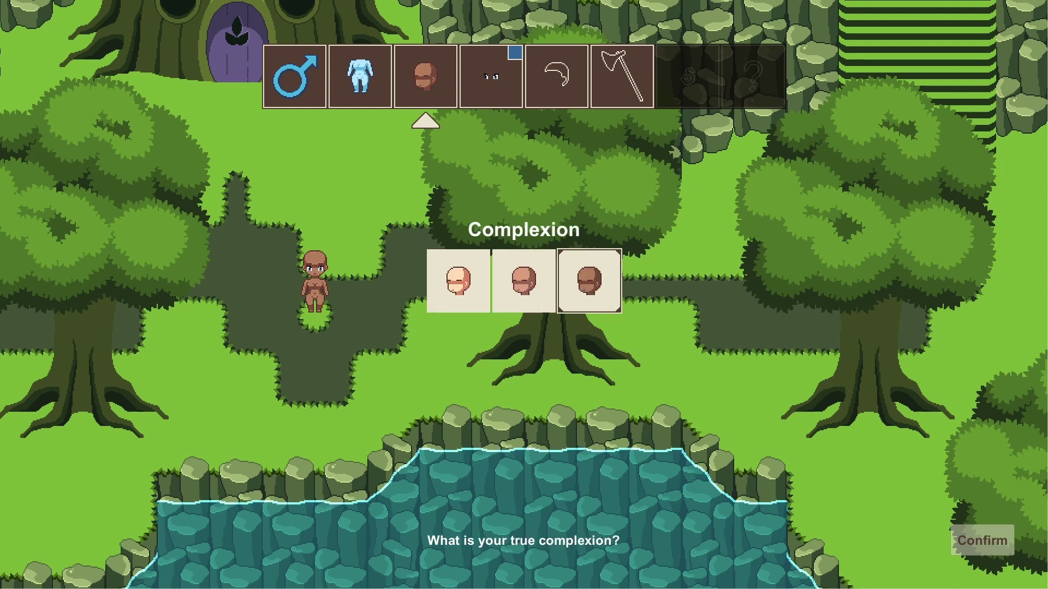
key(Left)
key(Left)
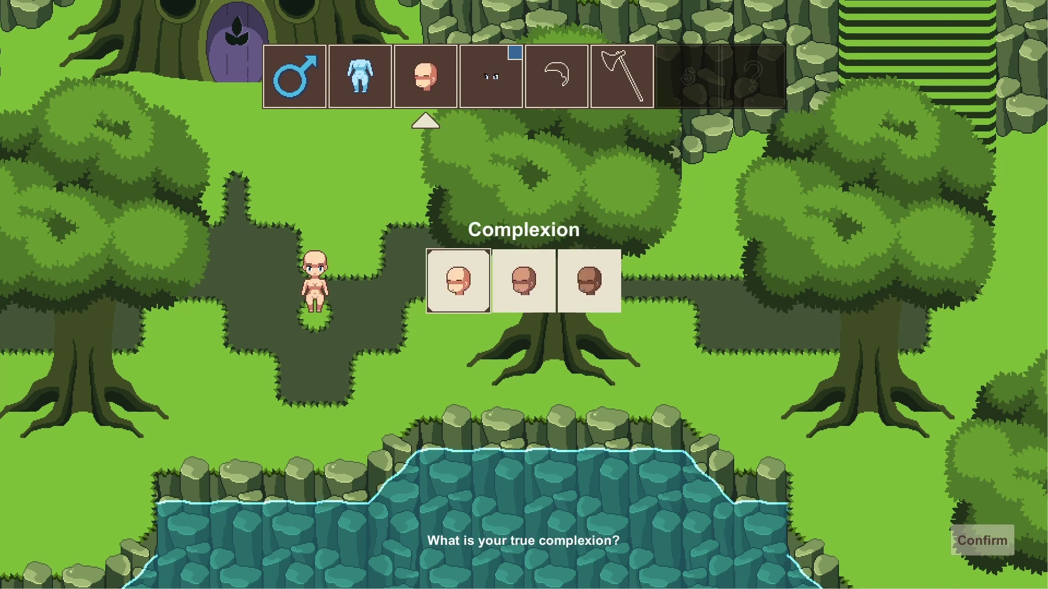
key(Right)
key(Left)
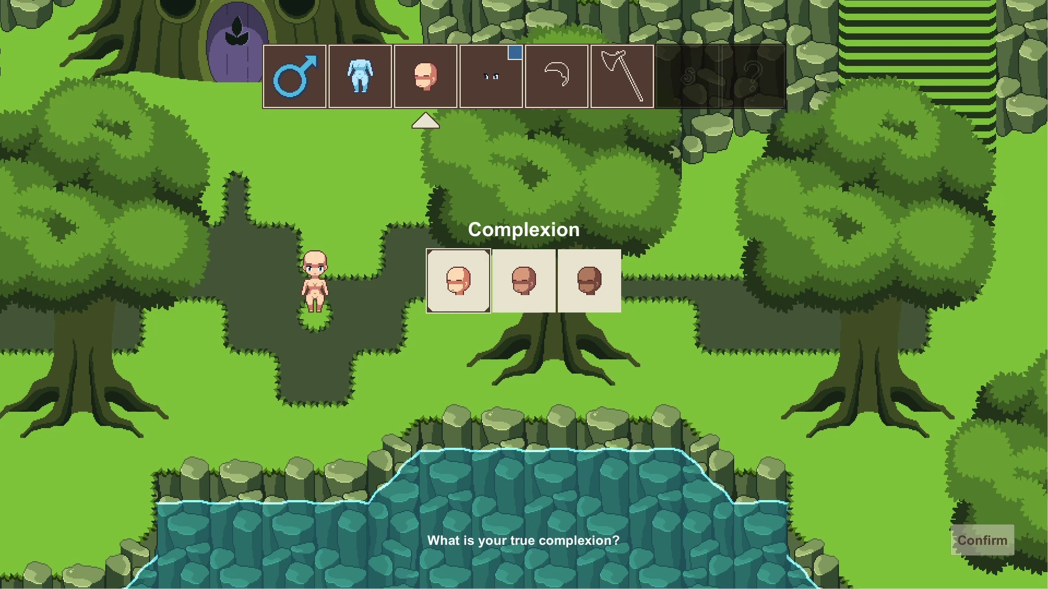
Step: Switch the body type to masculine and back to feminine, and advance to the hair category
key(Escape)
key(Right)
key(Left)
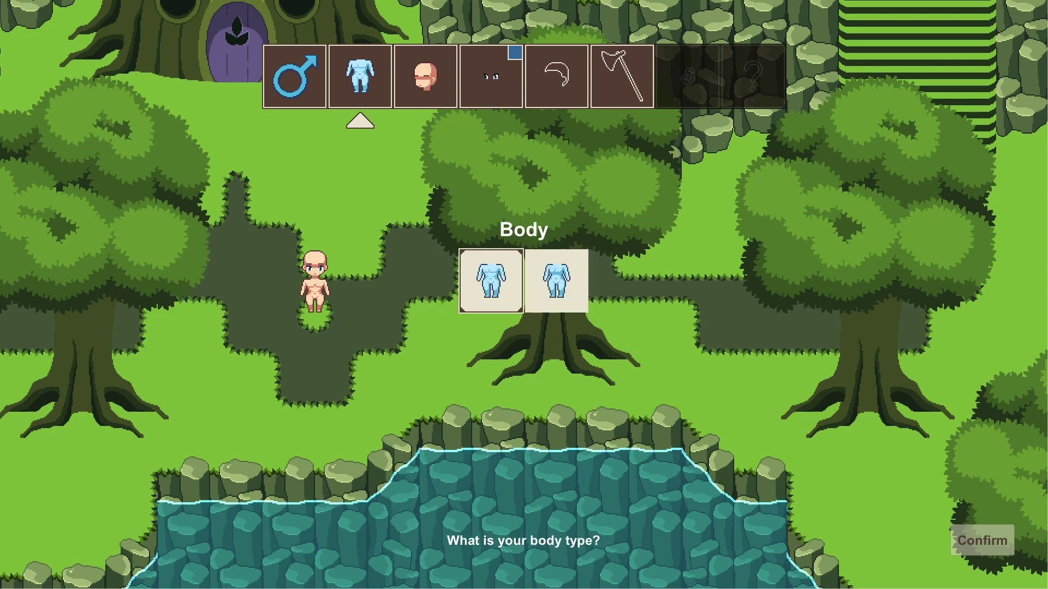
key(Right)
key(Return)
key(Return)
key(Return)
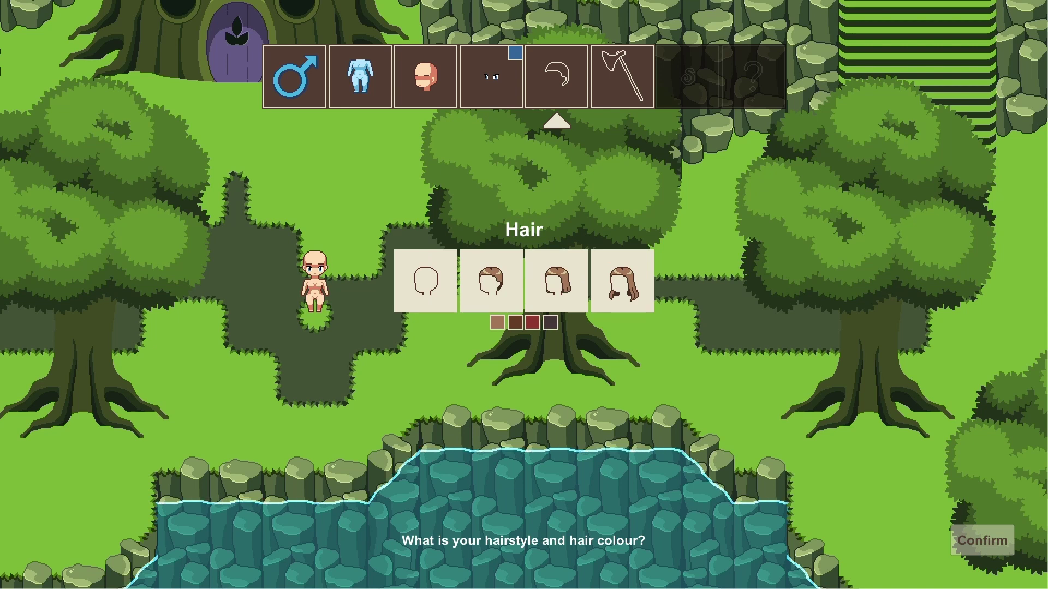
Step: Give the character the longest hairstyle in black
key(Left)
key(Down)
key(Left)
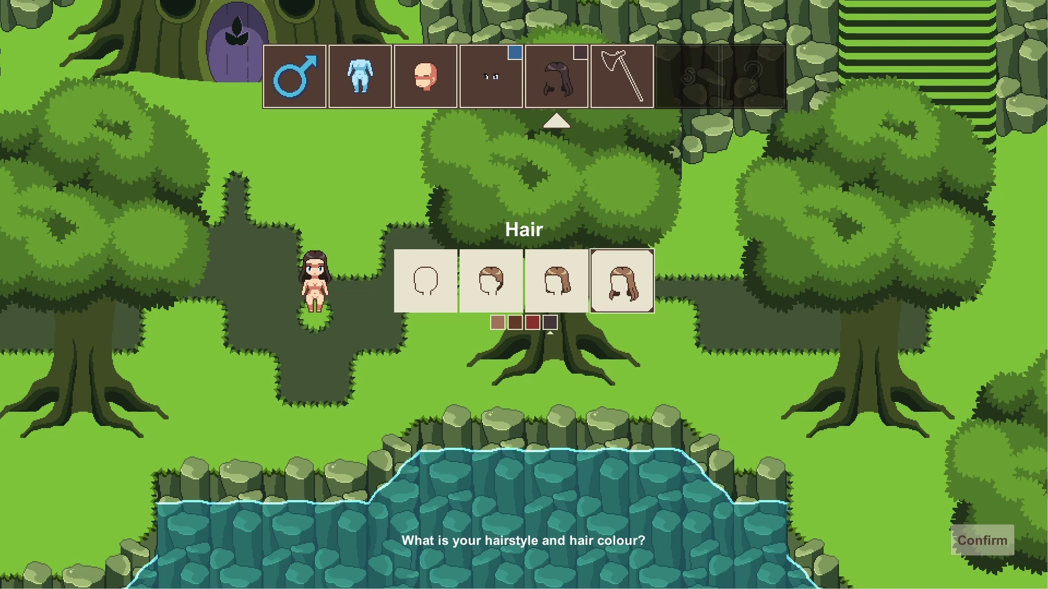
Step: Preview other hairstyles and hair colours, and choose the shoulder-length third hairstyle in red
key(Left)
key(Right)
key(Left)
key(Left)
key(Right)
key(Down)
key(Right)
click(556, 281)
click(533, 323)
Step: Compare the masculine and feminine body types with the red hair, and confirm the feminine one
click(360, 76)
key(Left)
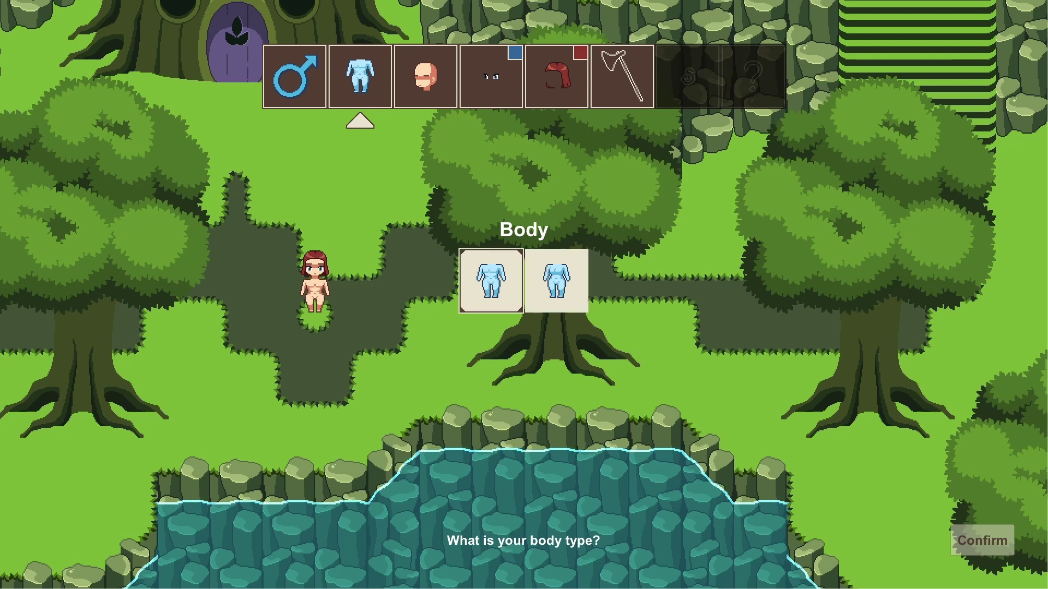
key(Right)
key(Left)
key(Right)
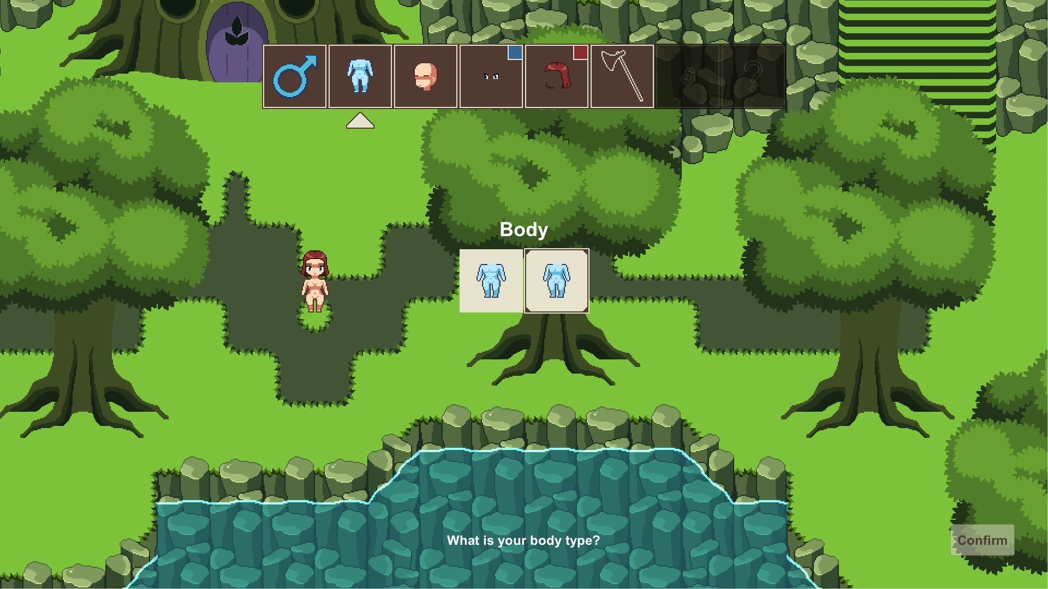
key(Return)
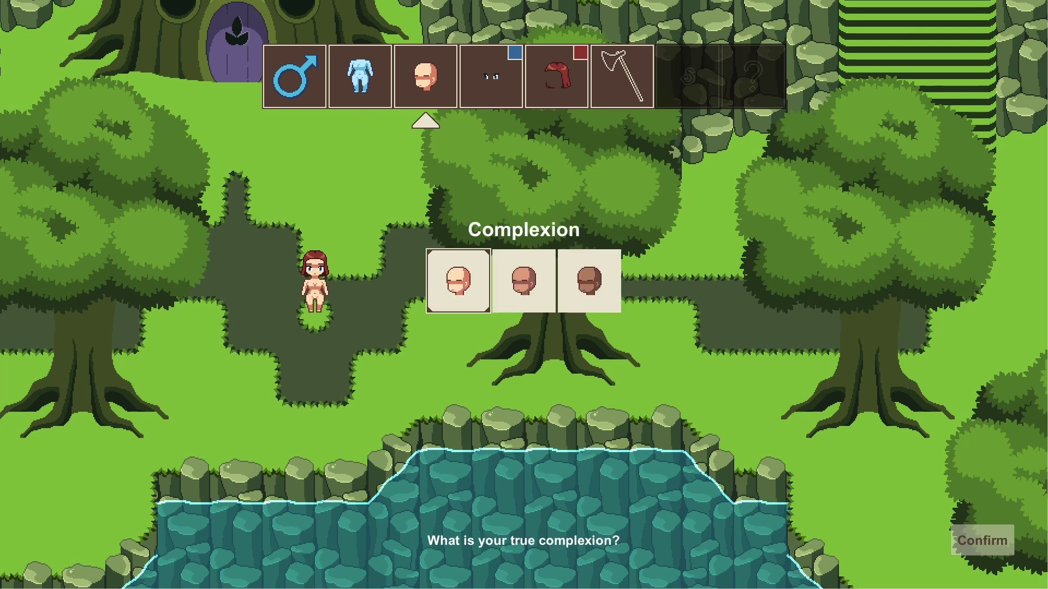
Step: Revisit the hair category briefly, and return to the gender category of the character creation
click(557, 77)
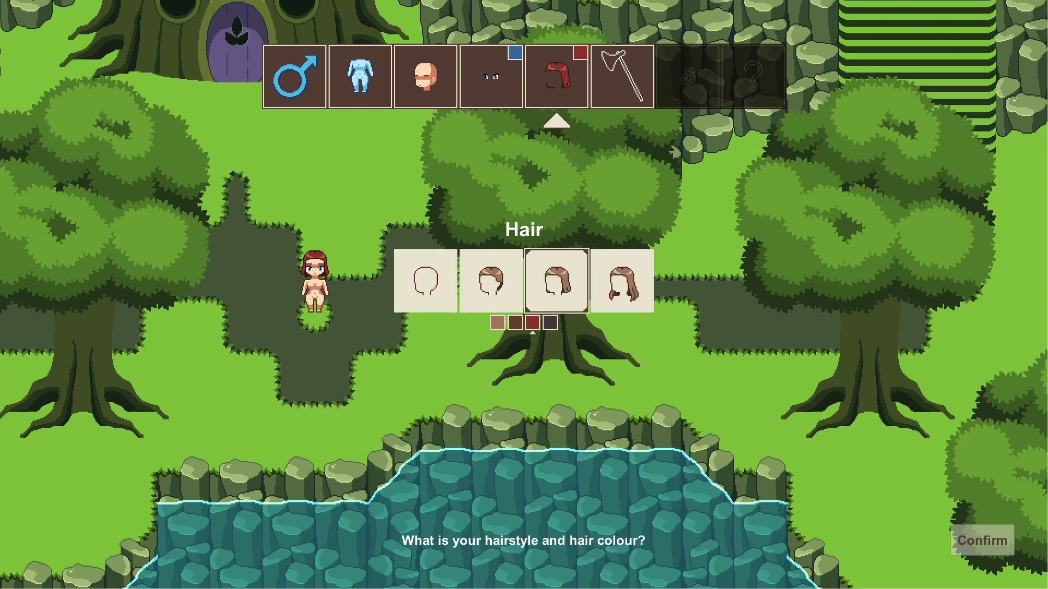
click(361, 77)
key(Left)
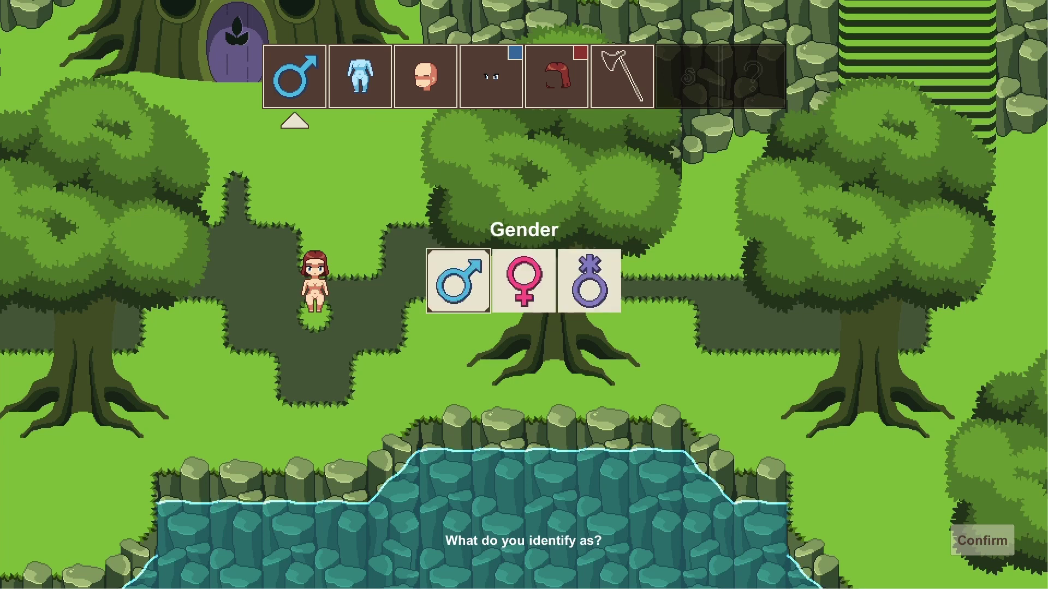